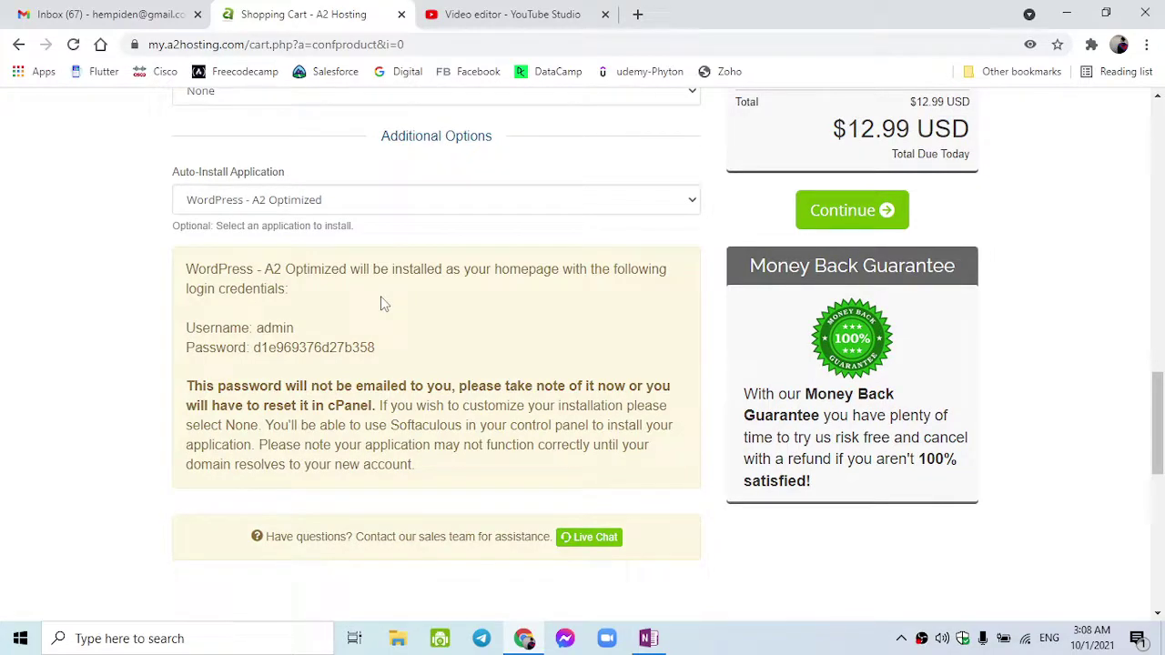
- Continue the $12.99 monthly Drive Web Hosting order to the cart review page
{"action": "scroll", "coordinate": [380, 303], "scroll_direction": "down", "scroll_amount": 1}
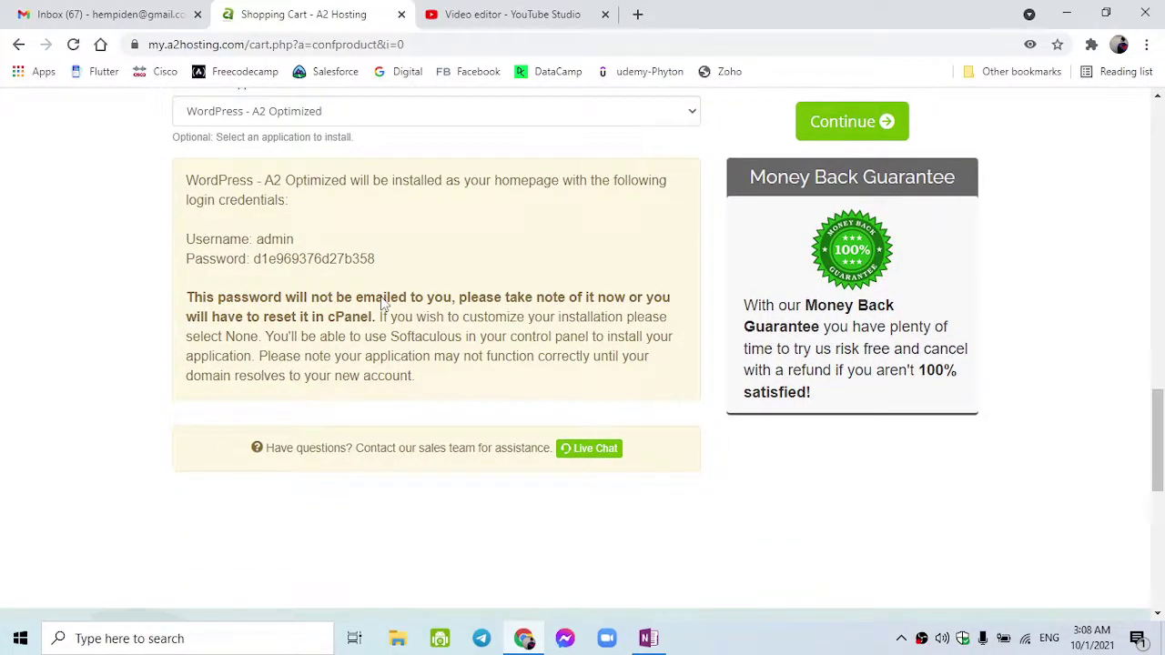
{"action": "scroll", "coordinate": [381, 304], "scroll_direction": "down", "scroll_amount": 2}
{"action": "scroll", "coordinate": [373, 370], "scroll_direction": "up", "scroll_amount": 5}
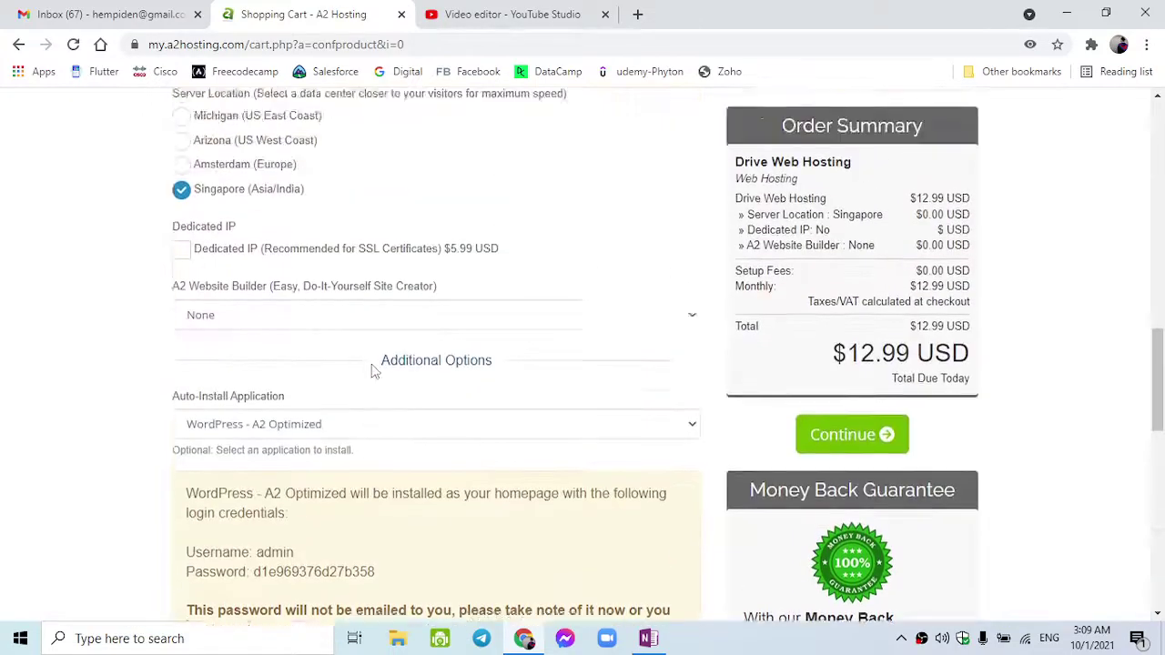
{"action": "scroll", "coordinate": [371, 370], "scroll_direction": "up", "scroll_amount": 2}
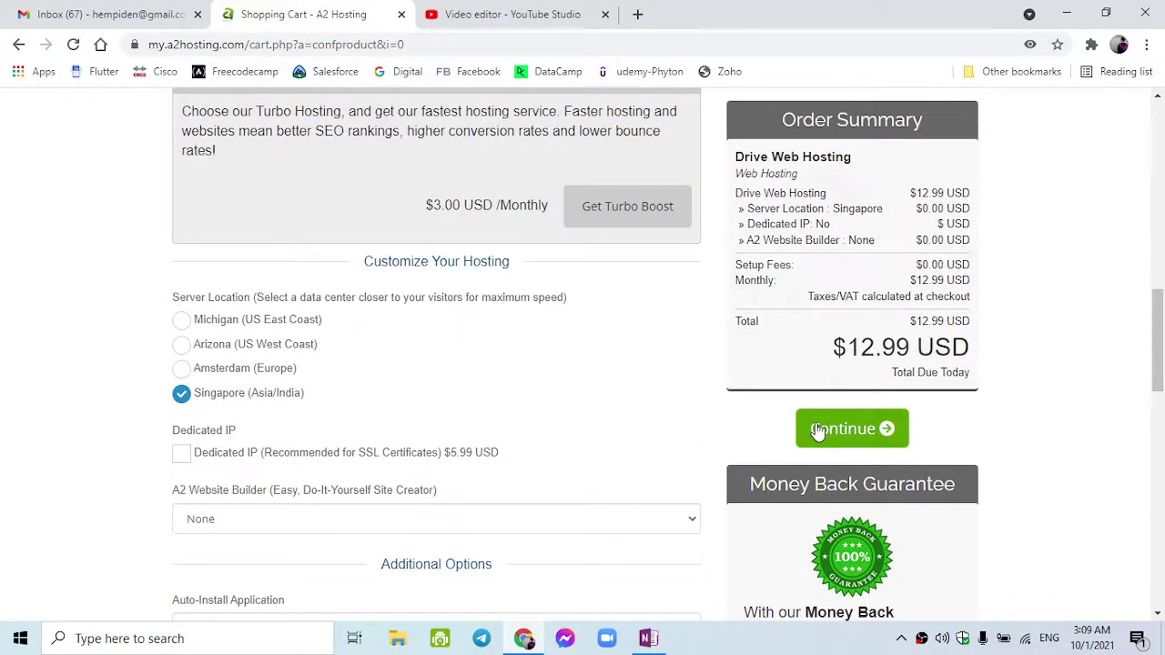
{"action": "left_click", "coordinate": [846, 434]}
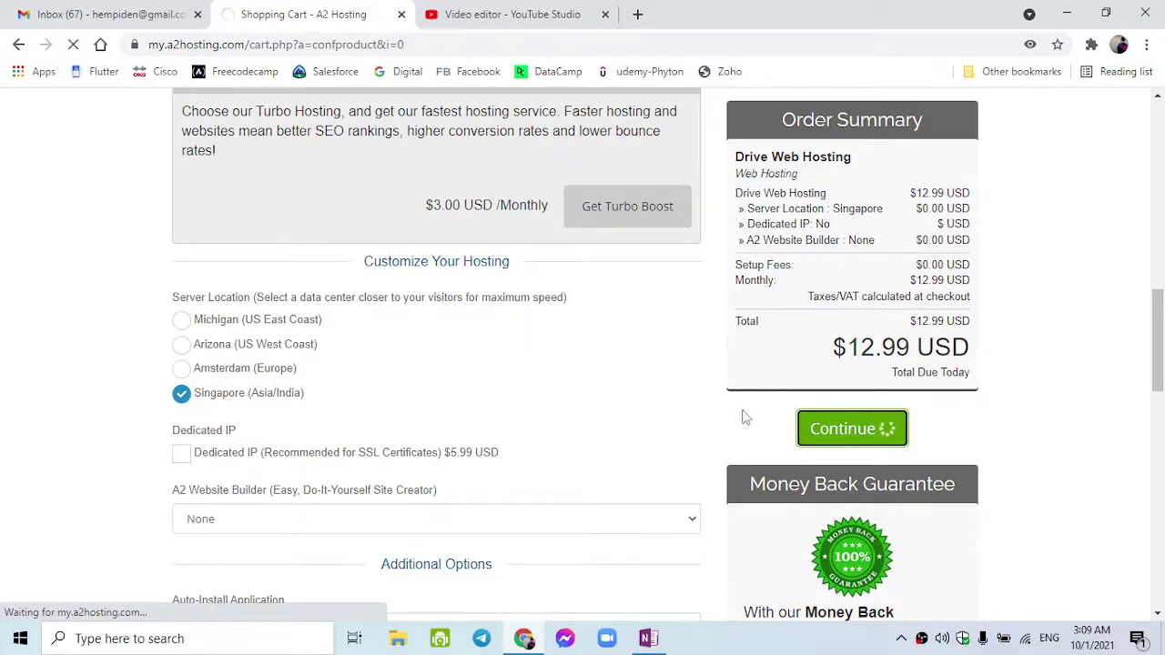
{"action": "scroll", "coordinate": [740, 417], "scroll_direction": "up", "scroll_amount": 3}
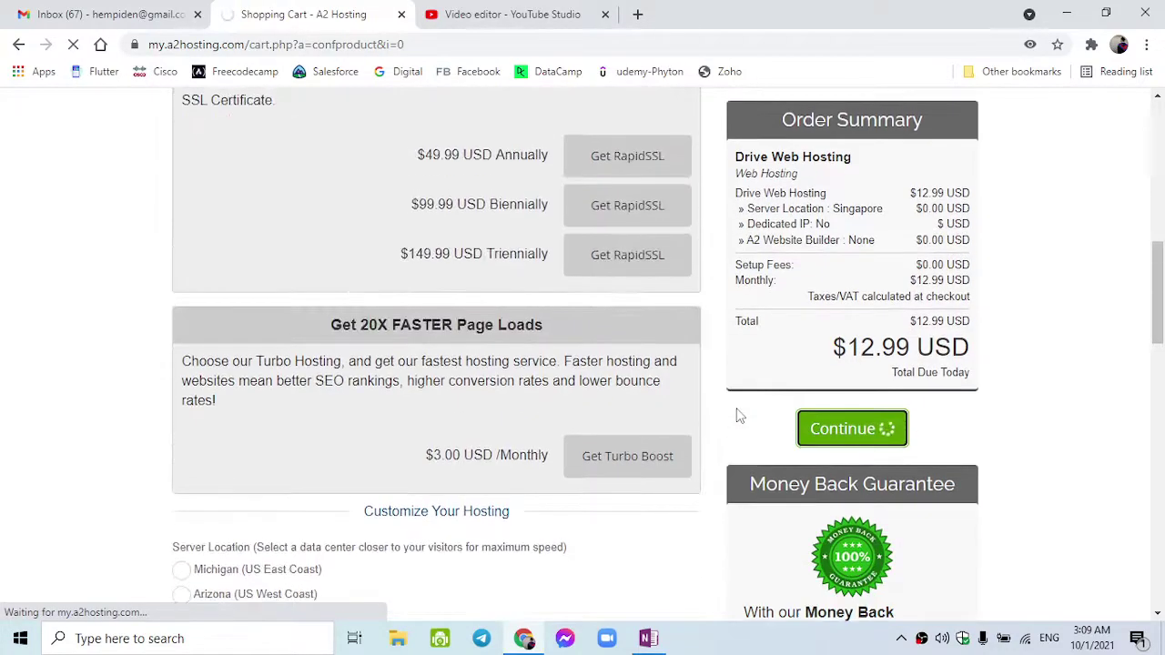
{"action": "scroll", "coordinate": [741, 417], "scroll_direction": "up", "scroll_amount": 1}
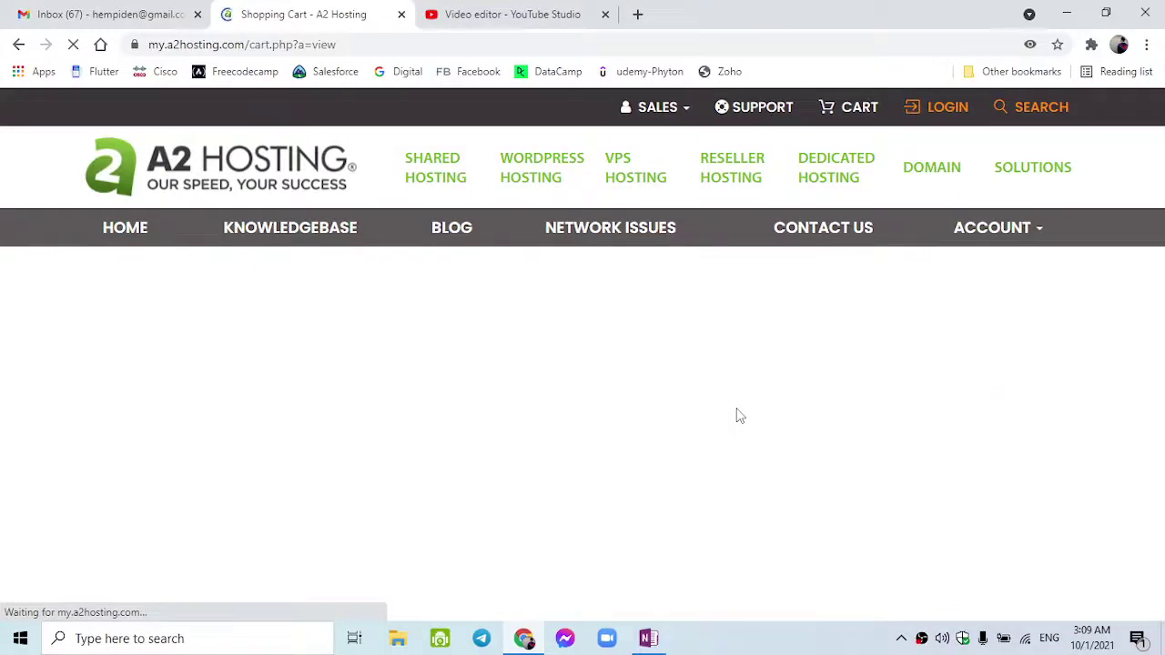
{"action": "scroll", "coordinate": [740, 416], "scroll_direction": "down", "scroll_amount": 1}
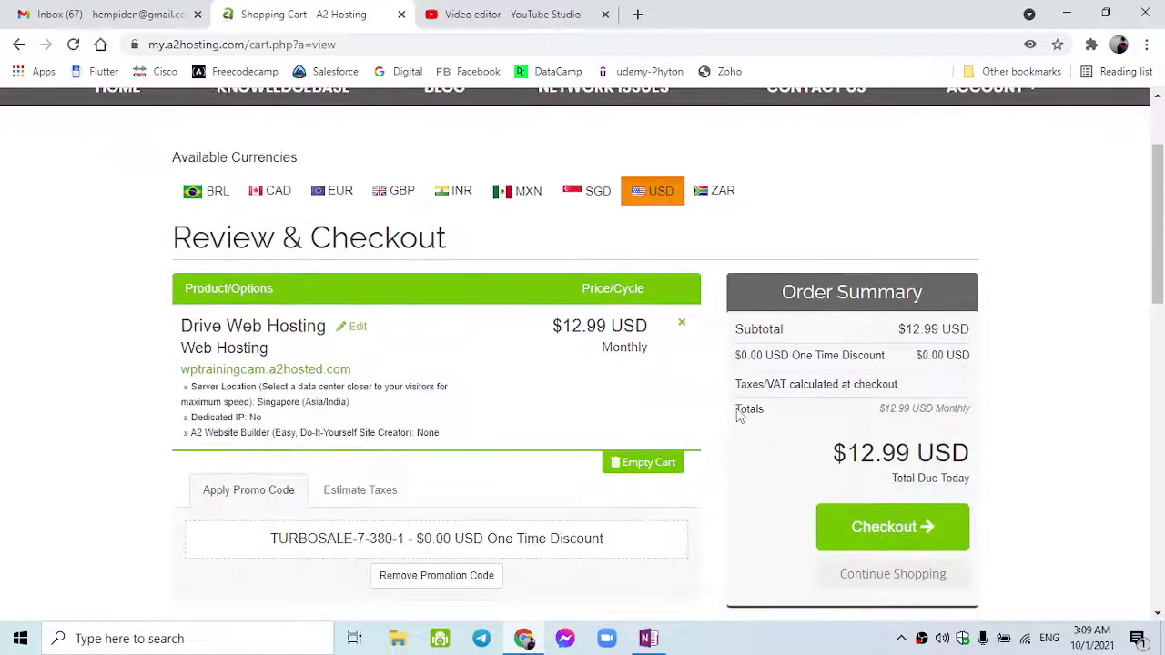
{"action": "scroll", "coordinate": [740, 416], "scroll_direction": "down", "scroll_amount": 2}
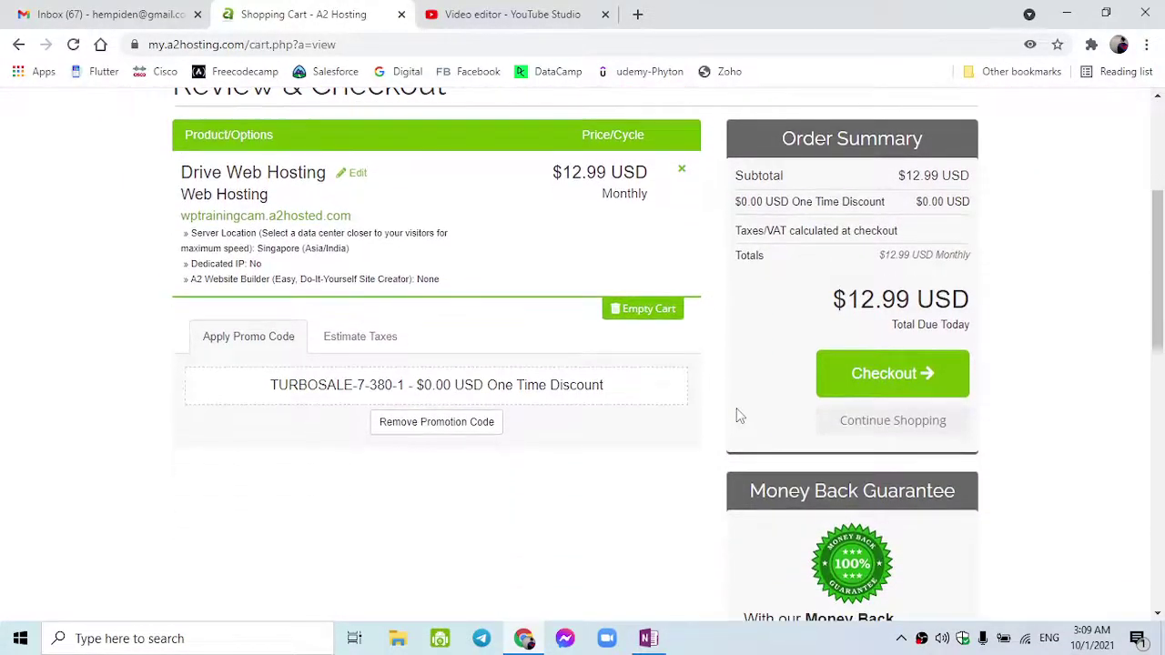
{"action": "scroll", "coordinate": [740, 416], "scroll_direction": "down", "scroll_amount": 2}
{"action": "scroll", "coordinate": [740, 416], "scroll_direction": "up", "scroll_amount": 3}
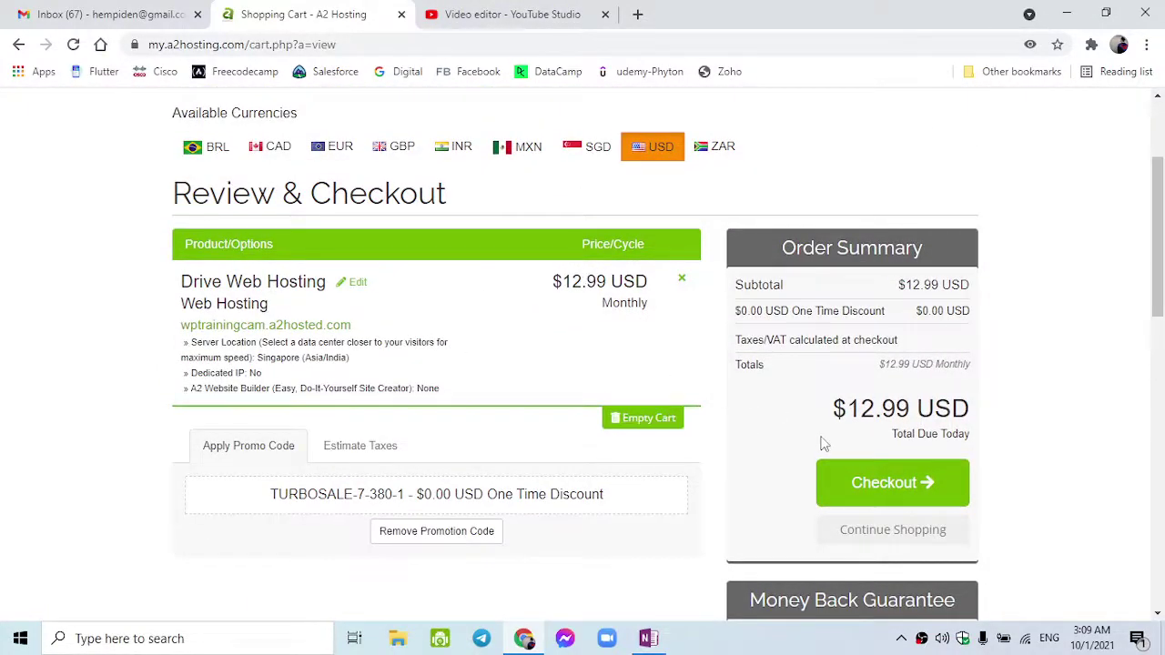
- Go to checkout and select Cambodia as the billing country
{"action": "left_click", "coordinate": [871, 496]}
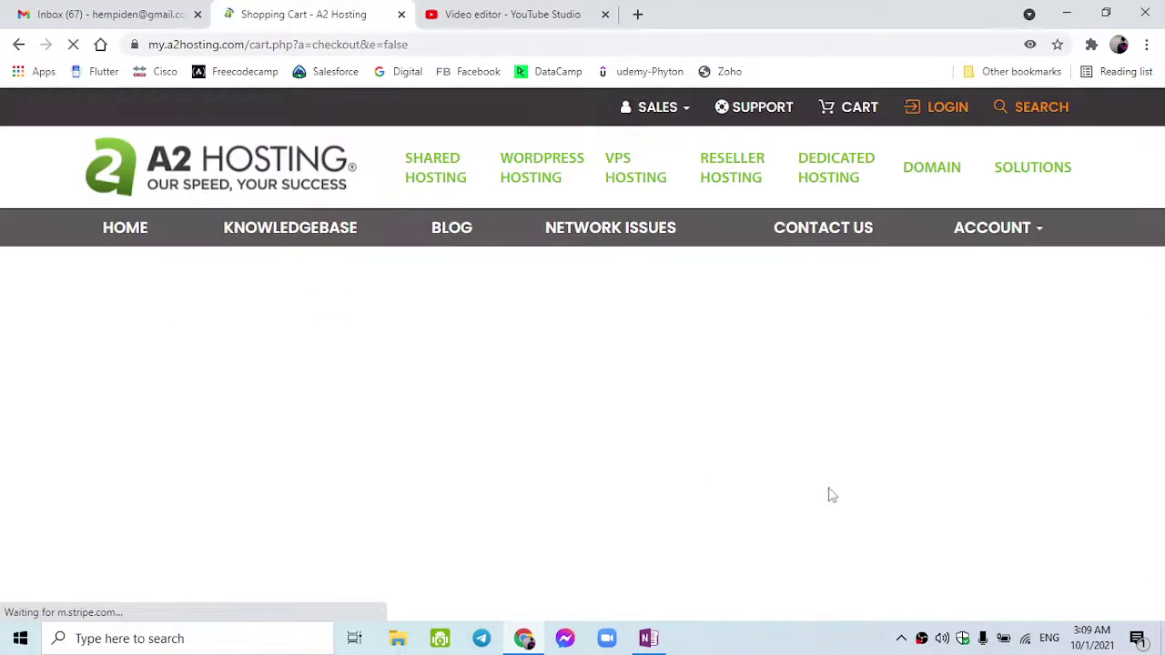
{"action": "scroll", "coordinate": [733, 469], "scroll_direction": "down", "scroll_amount": 4}
{"action": "scroll", "coordinate": [474, 419], "scroll_direction": "up", "scroll_amount": 4}
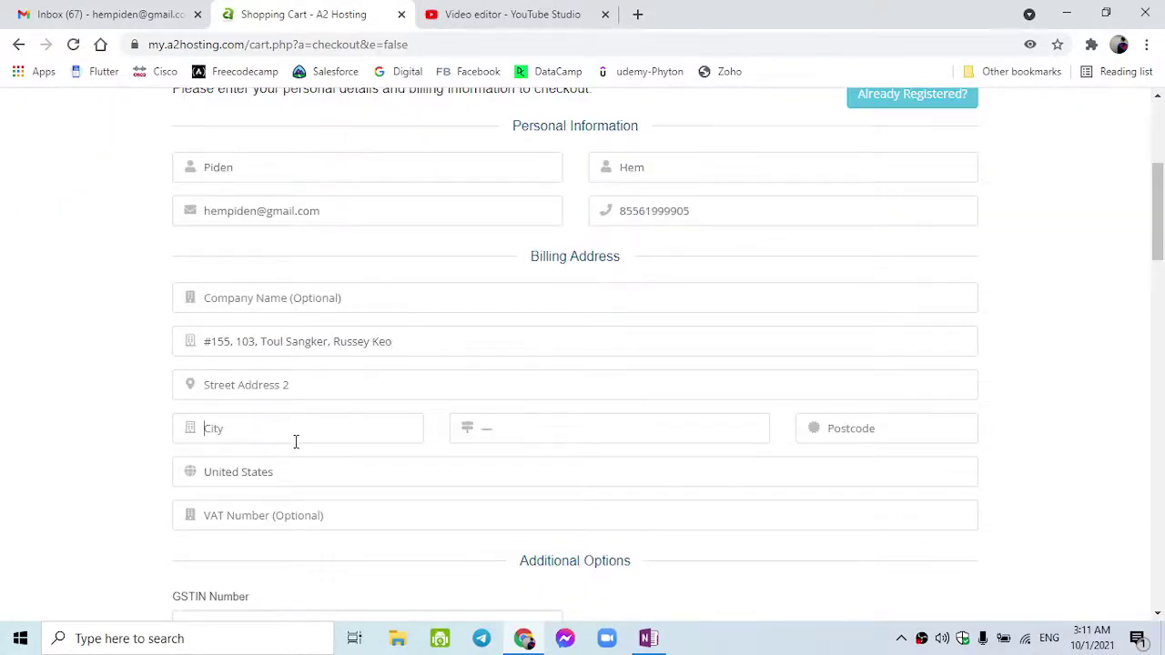
{"action": "left_click", "coordinate": [307, 475]}
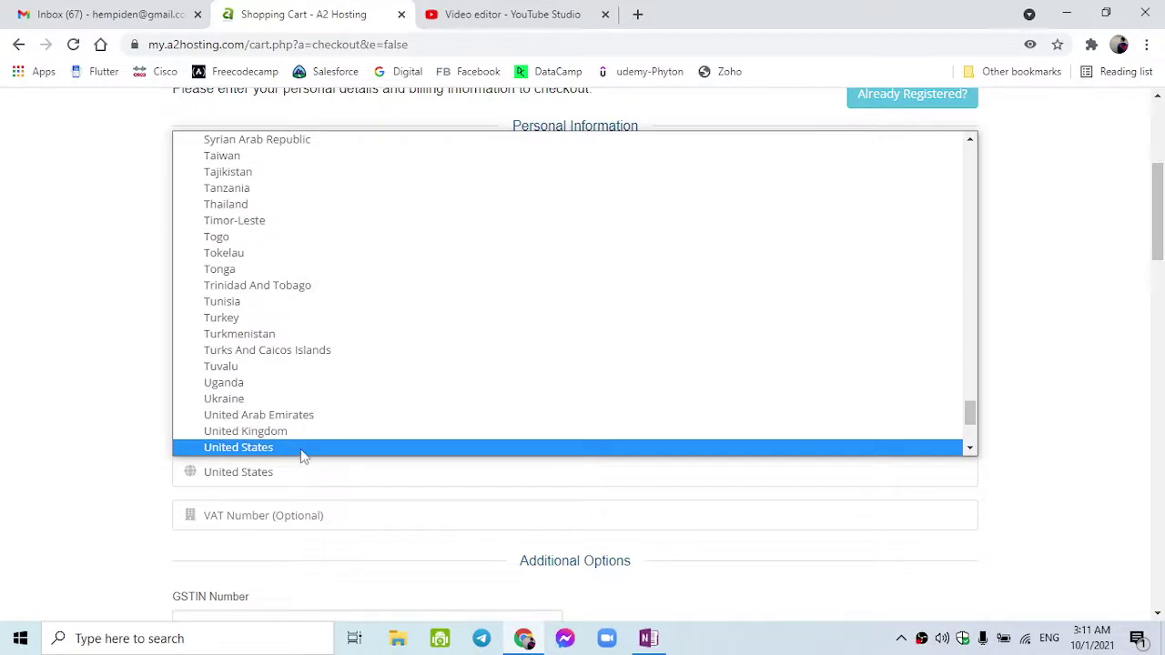
{"action": "key", "text": "c"}
{"action": "scroll", "coordinate": [247, 147], "scroll_direction": "up", "scroll_amount": 1}
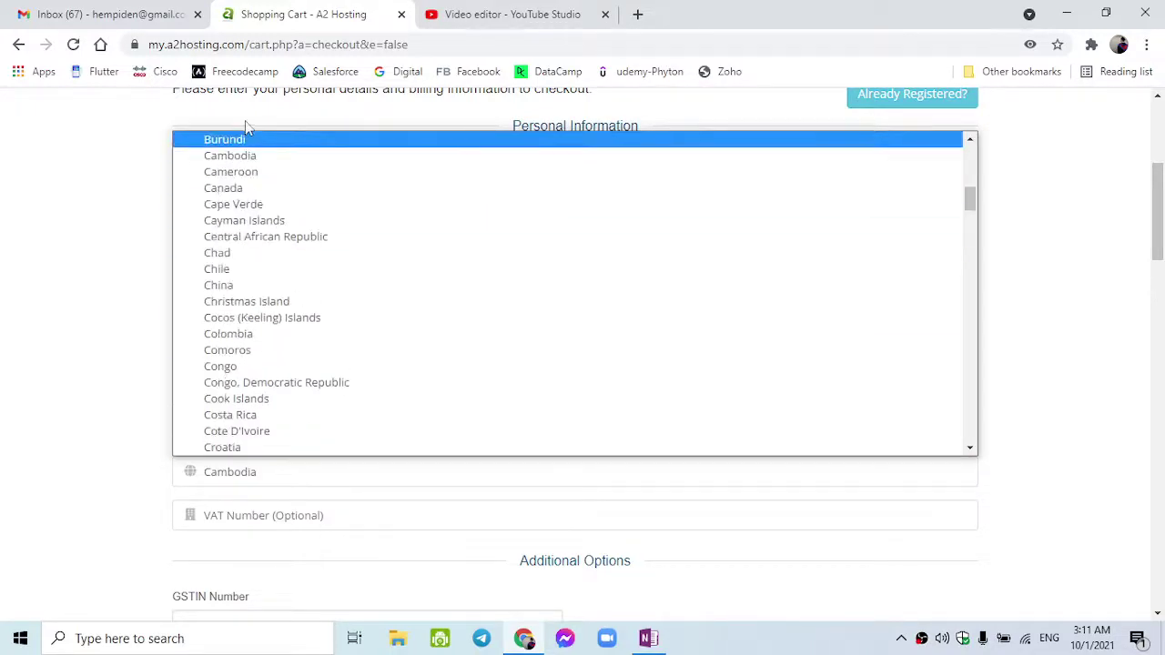
{"action": "left_click", "coordinate": [259, 195]}
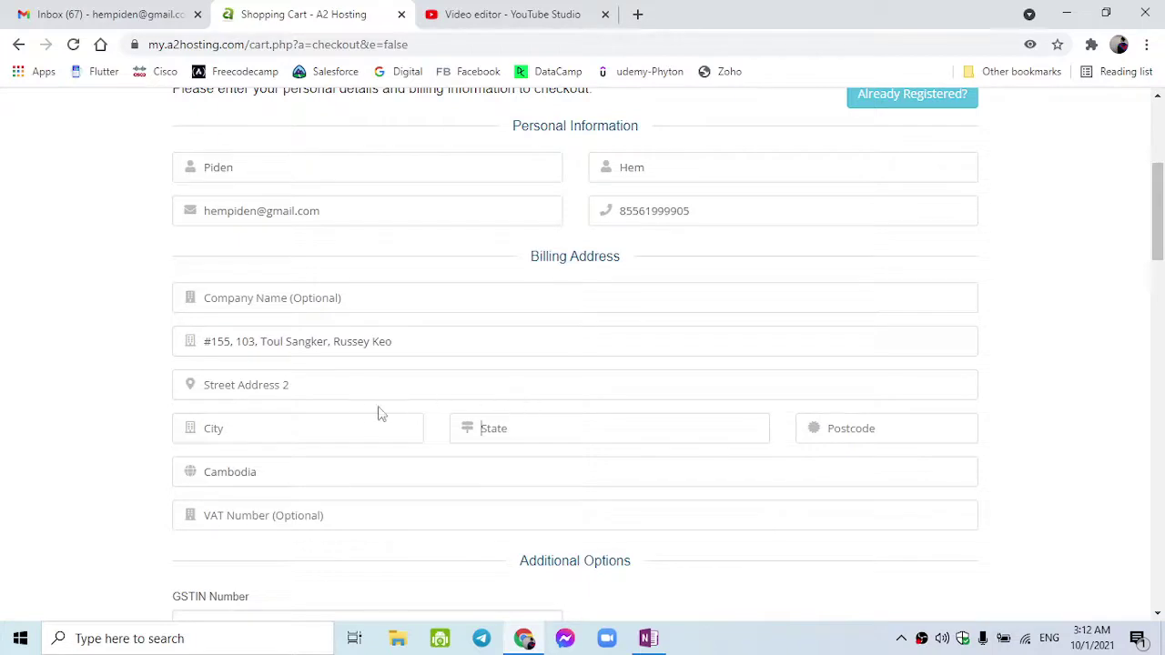
- Enter the billing city and postcode in the checkout form
{"action": "left_click", "coordinate": [339, 426]}
{"action": "type", "text": "P"}
{"action": "type", "text": "hnon"}
{"action": "type", "text": " Penh"}
{"action": "type", "text": "Phnom"}
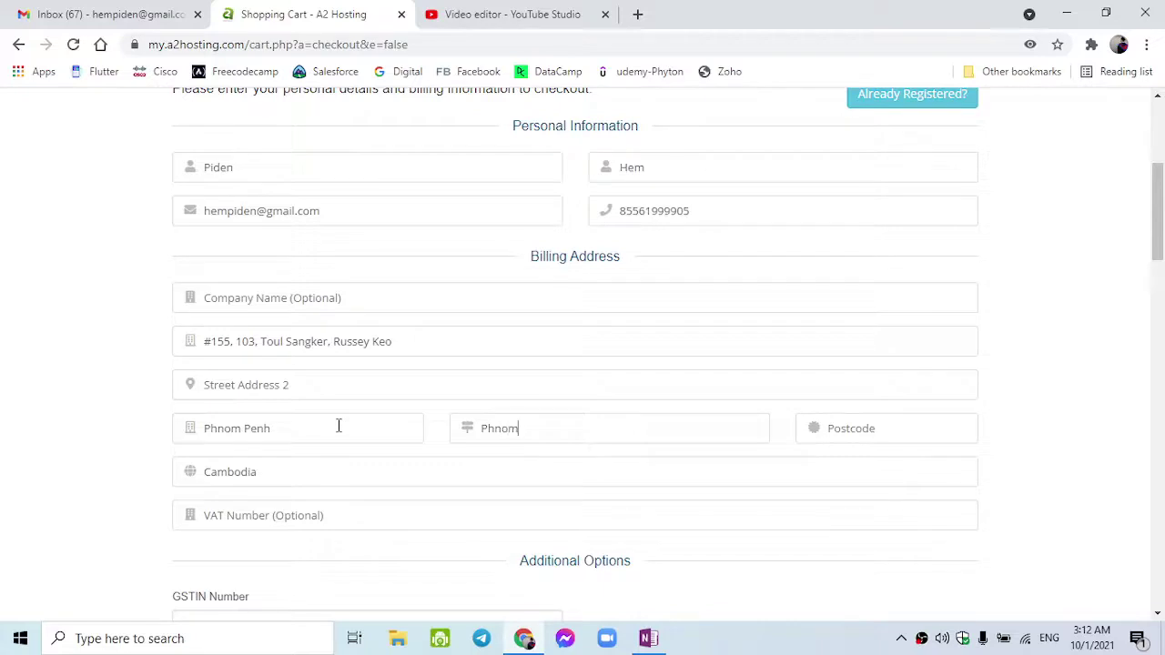
{"action": "type", "text": " Penh"}
{"action": "key", "text": "Tab"}
{"action": "type", "text": "120706"}
- In a new tab, search 'russey keo' and select its 12100 postal code
{"action": "left_click", "coordinate": [637, 13]}
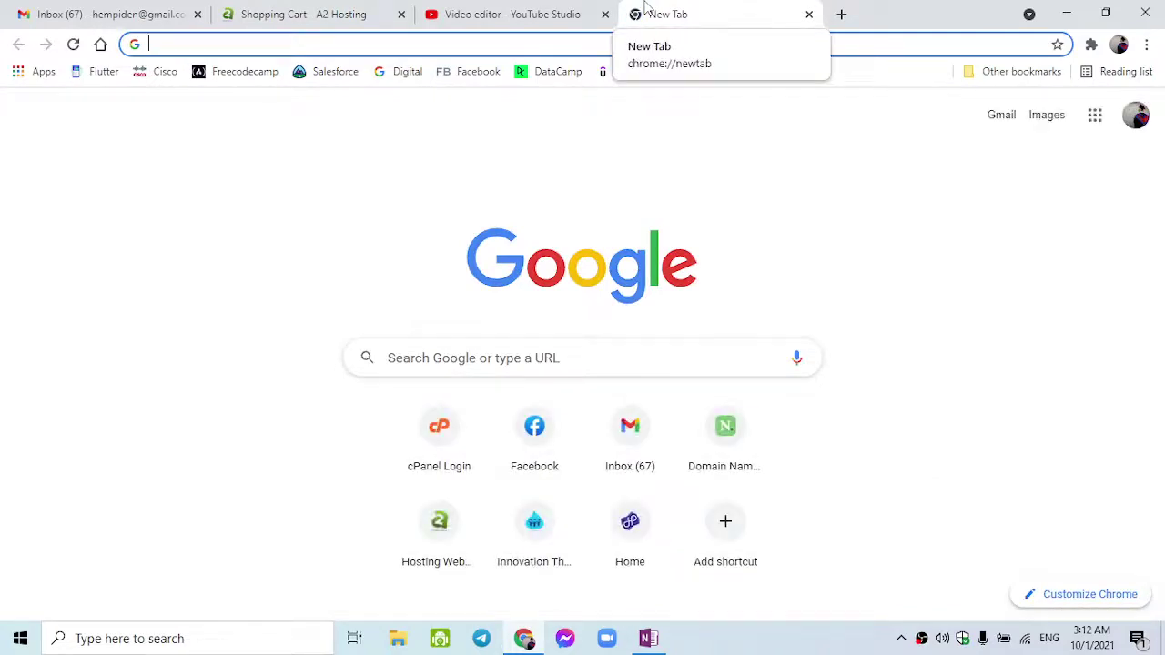
{"action": "type", "text": "russey"}
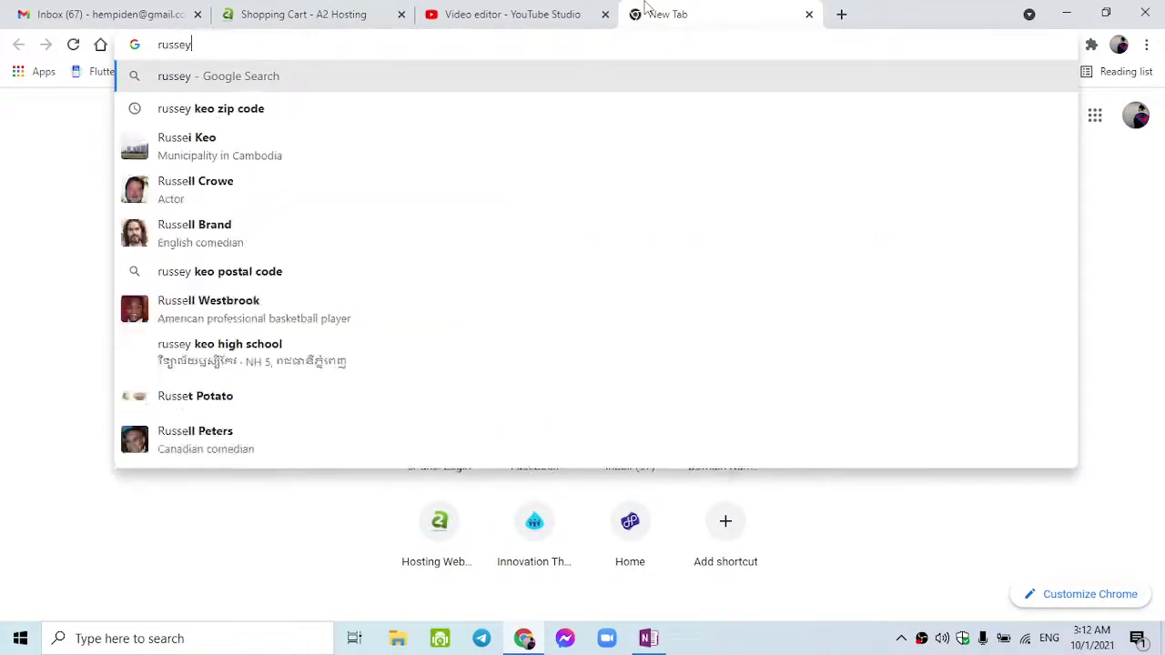
{"action": "type", "text": " keo"}
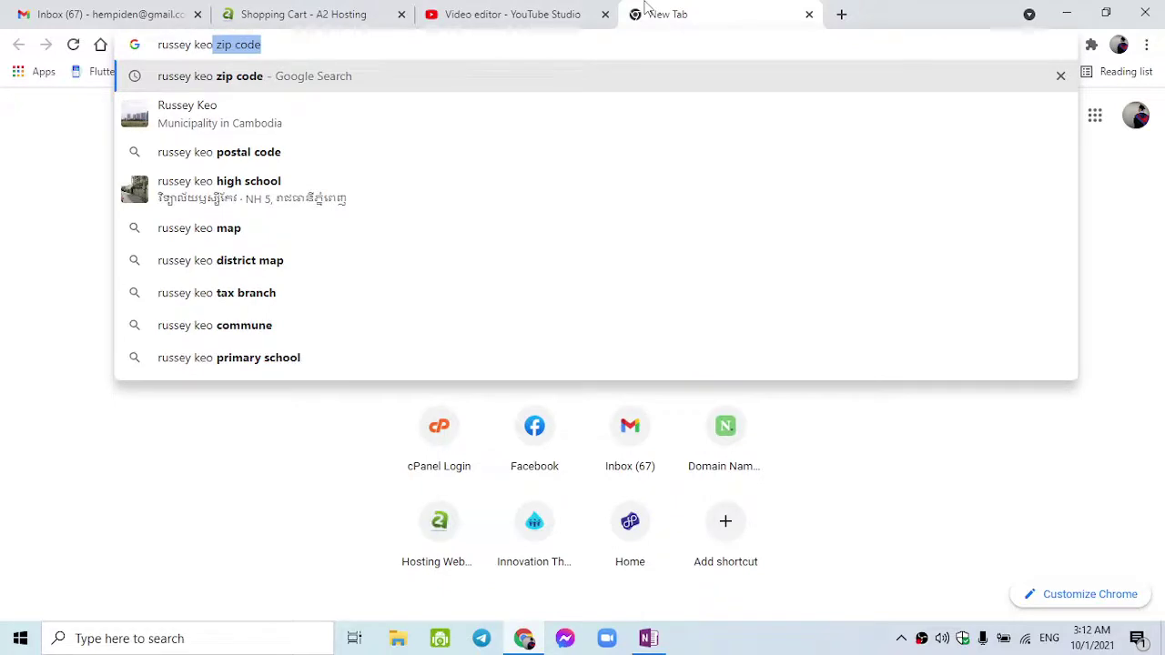
{"action": "key", "text": "Return"}
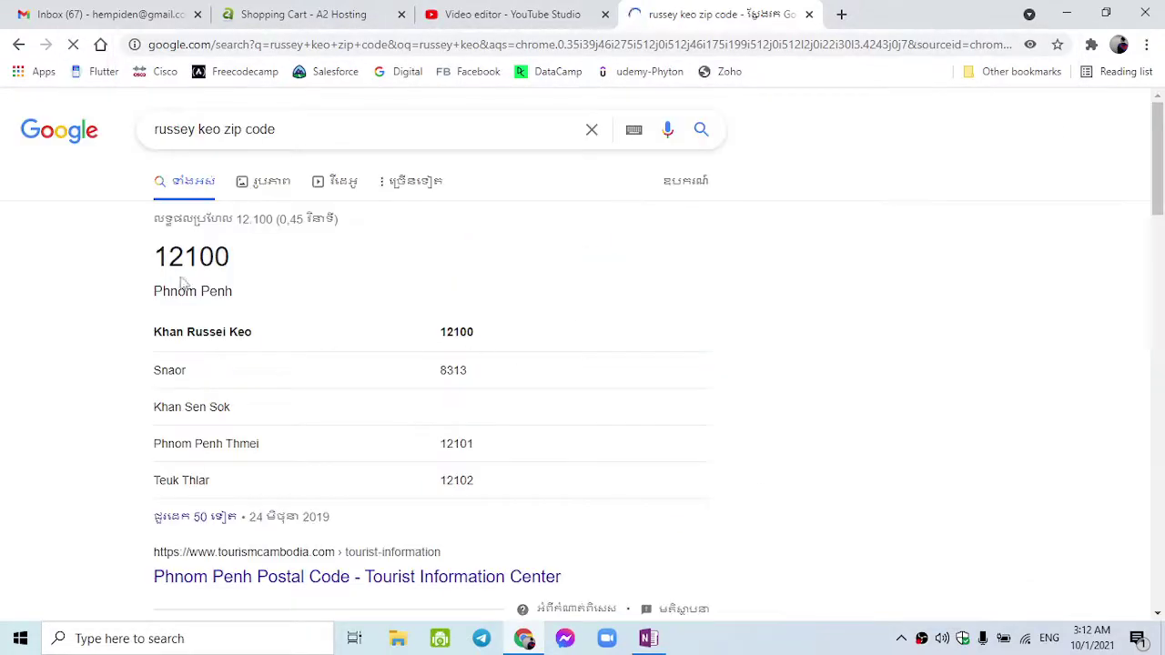
{"action": "double_click", "coordinate": [468, 329]}
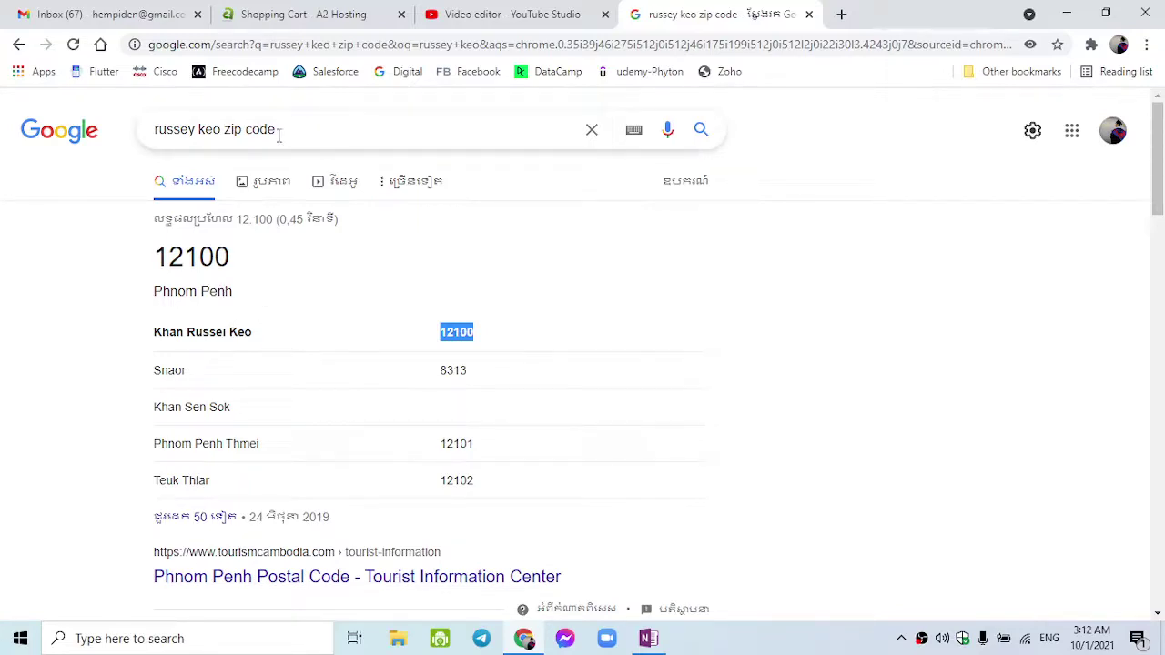
- Change the search to 'toul sangke zip code' to find Tuol Sangke's postcode 12102
{"action": "left_click", "coordinate": [200, 131]}
{"action": "key", "text": "Delete"}
{"action": "key", "text": "Delete"}
{"action": "key", "text": "Delete"}
{"action": "key", "text": "BackSpace"}
{"action": "key", "text": "BackSpace"}
{"action": "key", "text": "BackSpace"}
{"action": "key", "text": "BackSpace"}
{"action": "key", "text": "BackSpace"}
{"action": "key", "text": "BackSpace"}
{"action": "key", "text": "BackSpace"}
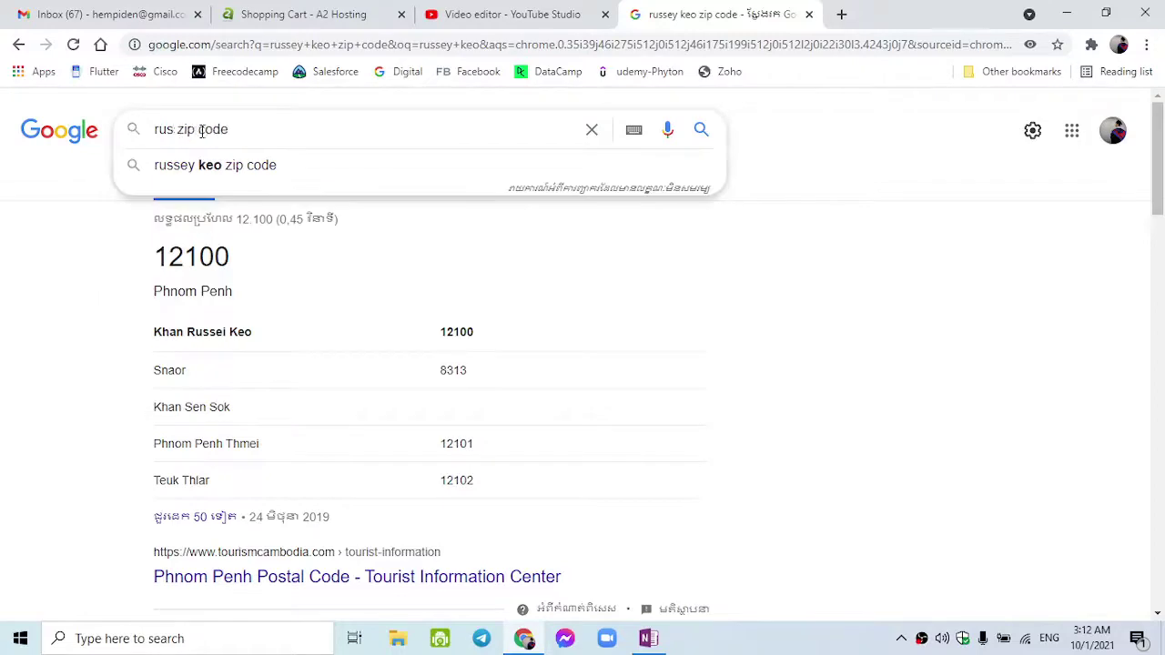
{"action": "type", "text": "toul sa"}
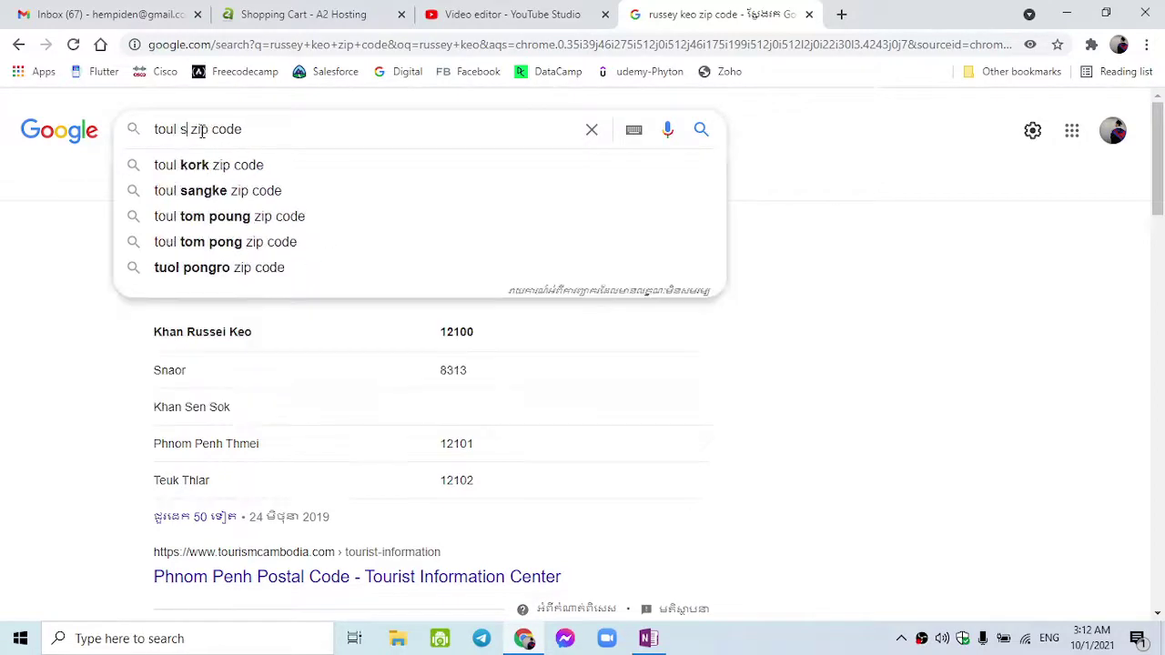
{"action": "left_click", "coordinate": [229, 184]}
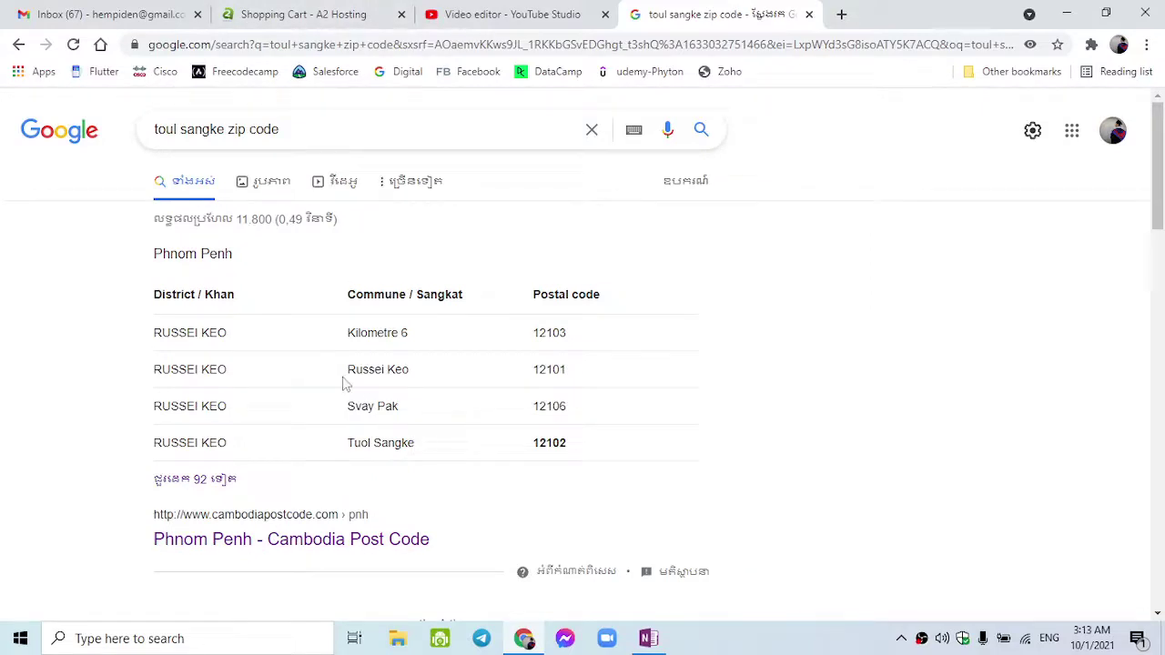
{"action": "scroll", "coordinate": [283, 346], "scroll_direction": "down", "scroll_amount": 1}
{"action": "scroll", "coordinate": [282, 337], "scroll_direction": "up", "scroll_amount": 1}
{"action": "left_click", "coordinate": [387, 9]}
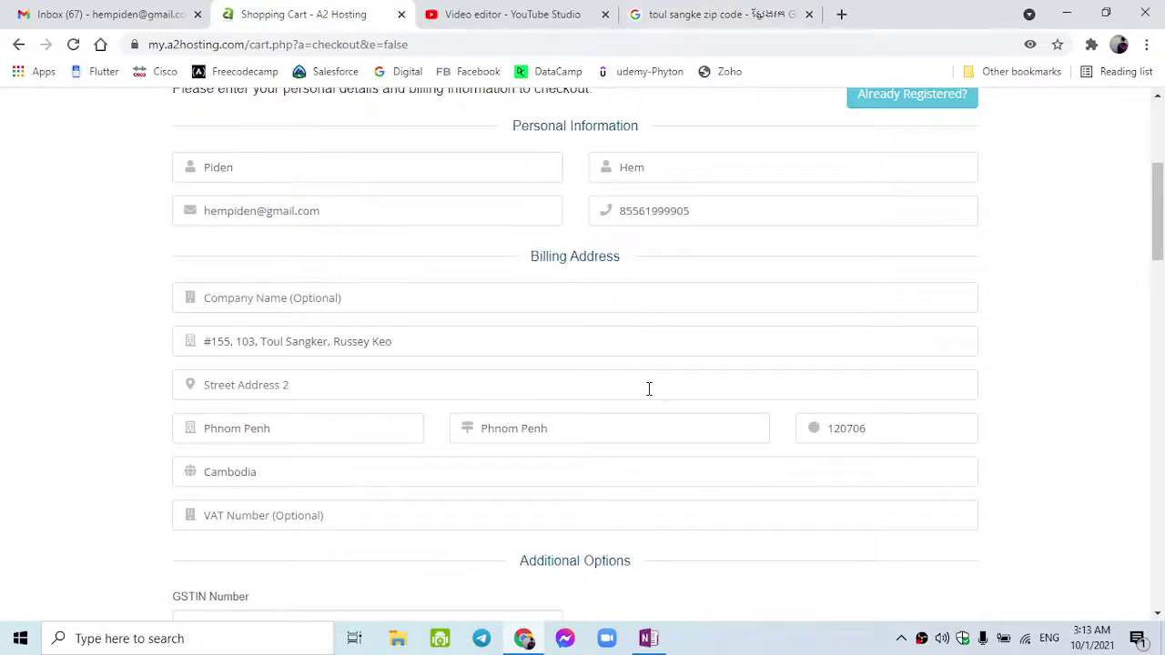
{"action": "scroll", "coordinate": [418, 446], "scroll_direction": "down", "scroll_amount": 1}
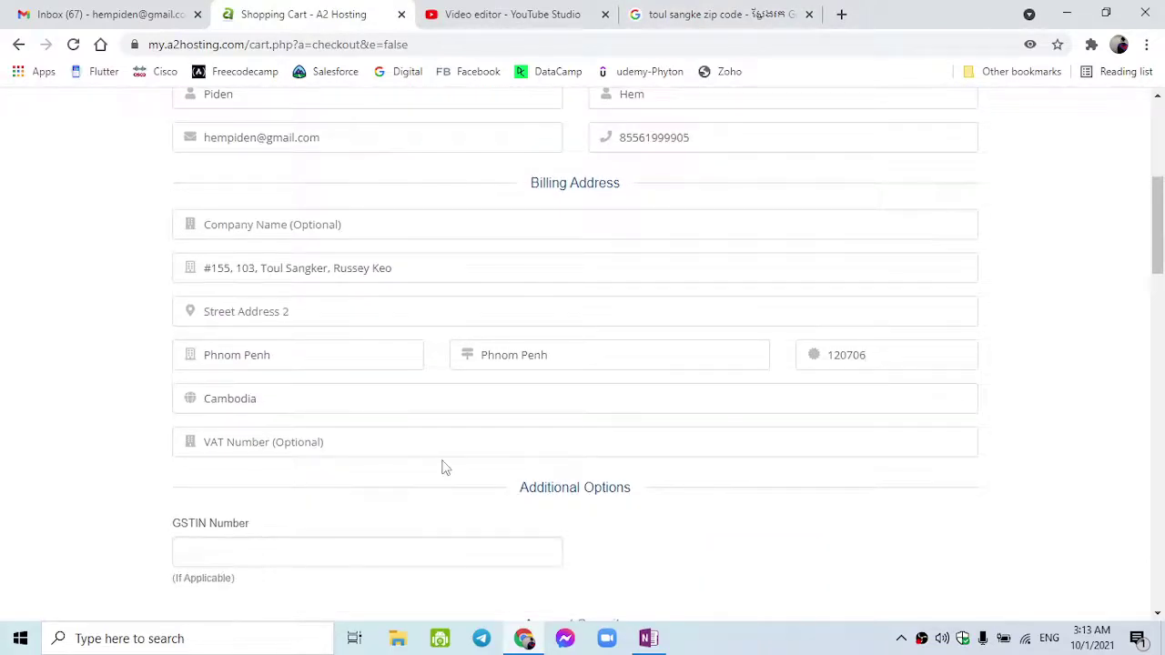
{"action": "scroll", "coordinate": [443, 468], "scroll_direction": "down", "scroll_amount": 1}
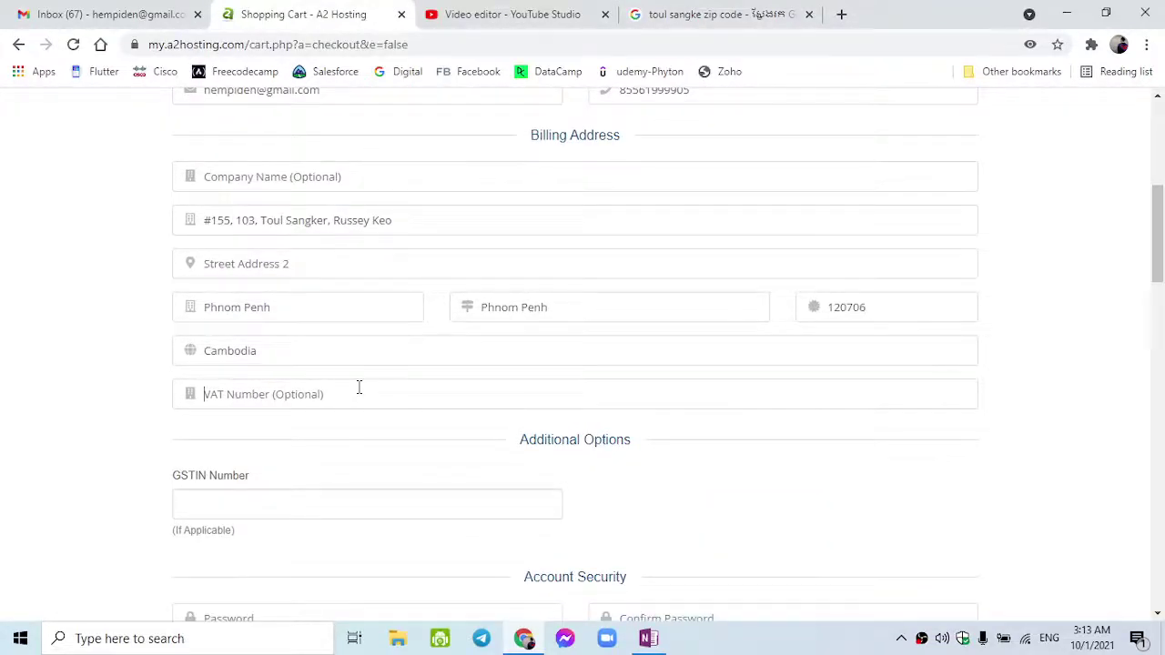
{"action": "scroll", "coordinate": [405, 418], "scroll_direction": "down", "scroll_amount": 1}
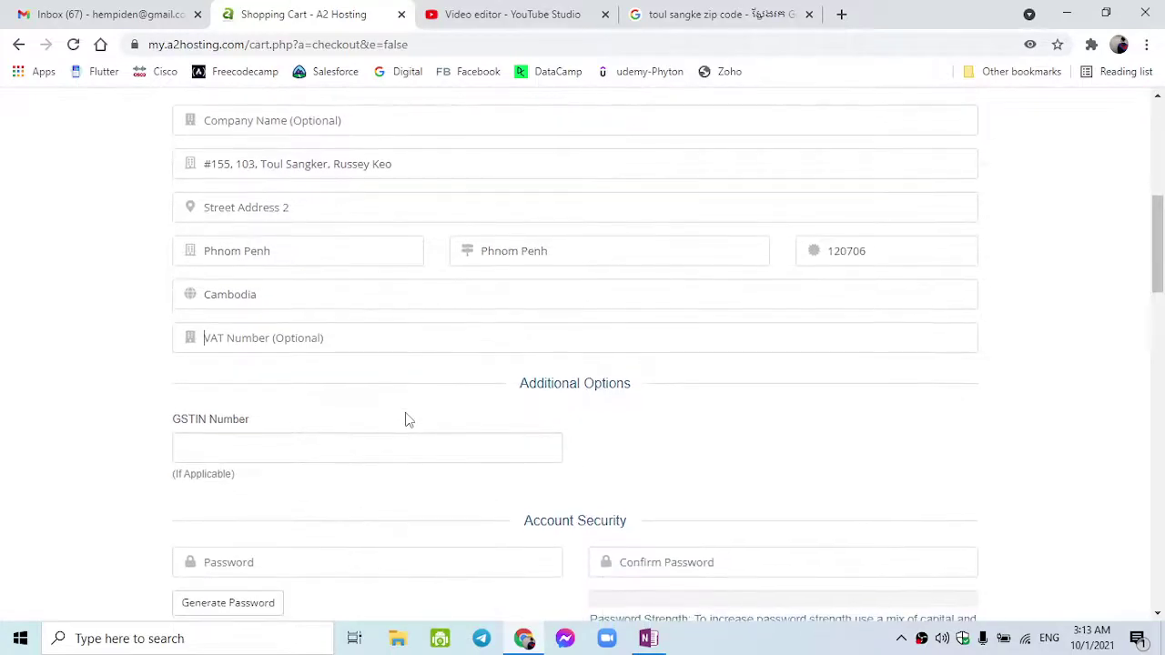
{"action": "scroll", "coordinate": [409, 419], "scroll_direction": "down", "scroll_amount": 1}
{"action": "scroll", "coordinate": [409, 420], "scroll_direction": "up", "scroll_amount": 2}
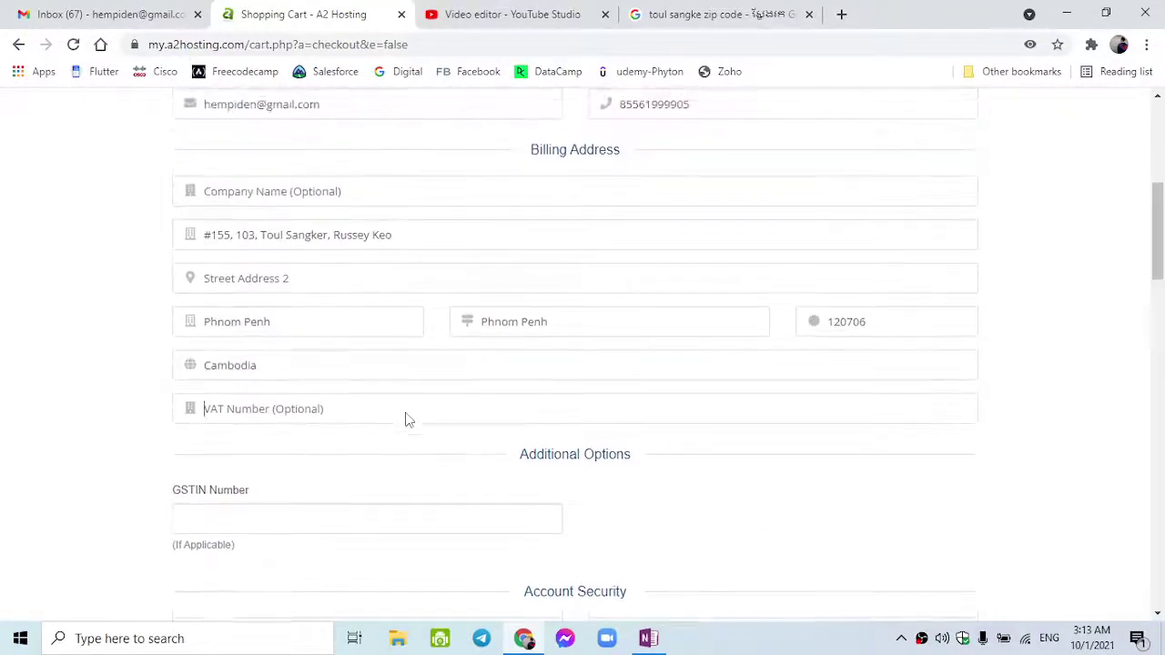
{"action": "scroll", "coordinate": [406, 419], "scroll_direction": "down", "scroll_amount": 1}
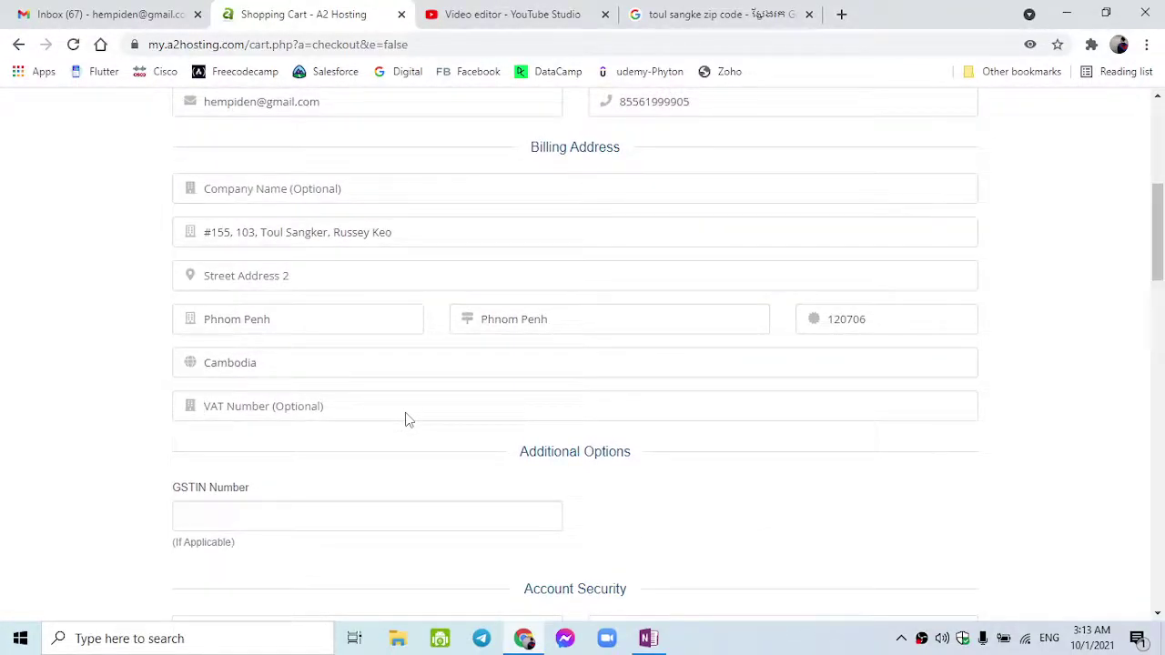
{"action": "scroll", "coordinate": [407, 419], "scroll_direction": "down", "scroll_amount": 1}
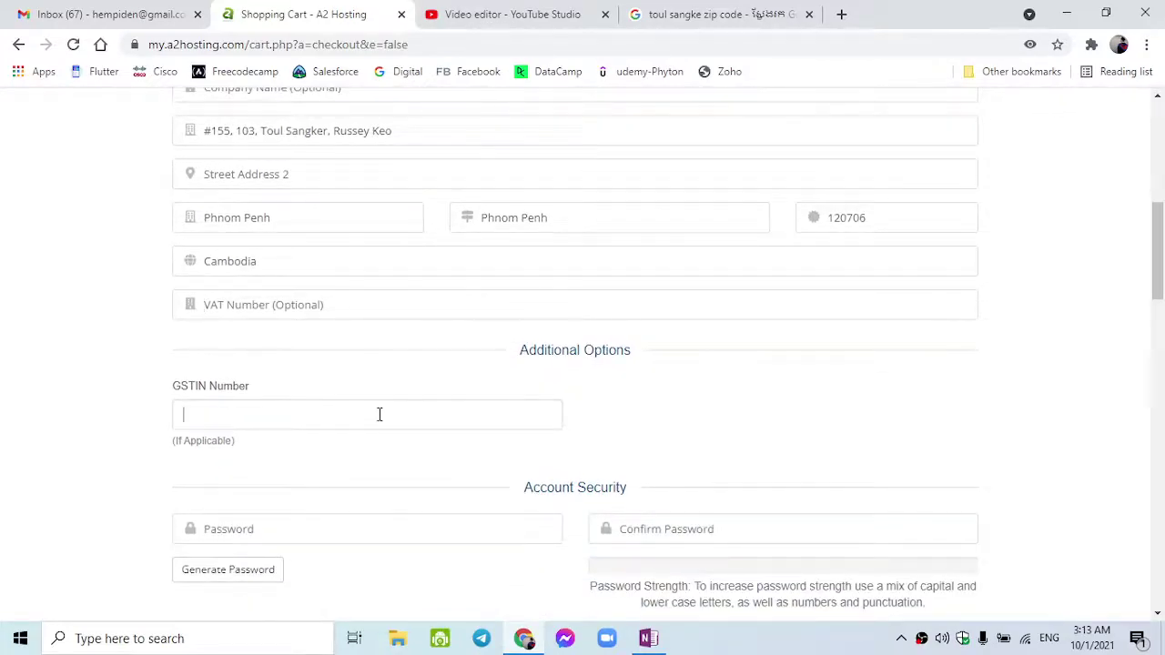
{"action": "scroll", "coordinate": [379, 414], "scroll_direction": "down", "scroll_amount": 2}
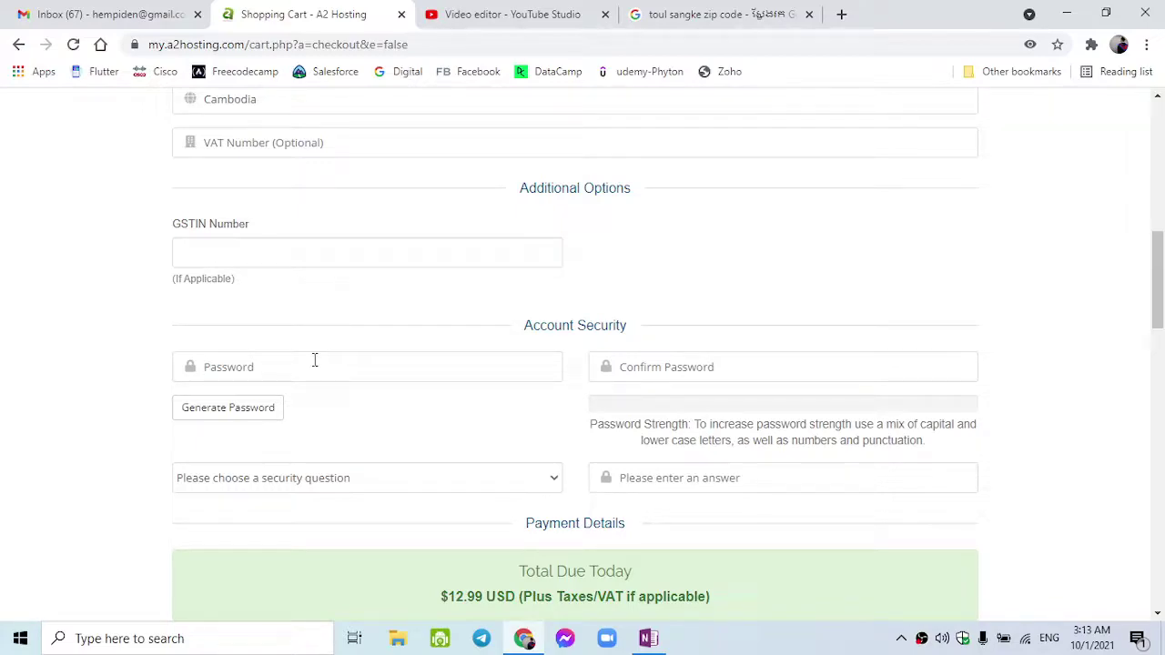
{"action": "scroll", "coordinate": [314, 360], "scroll_direction": "up", "scroll_amount": 8}
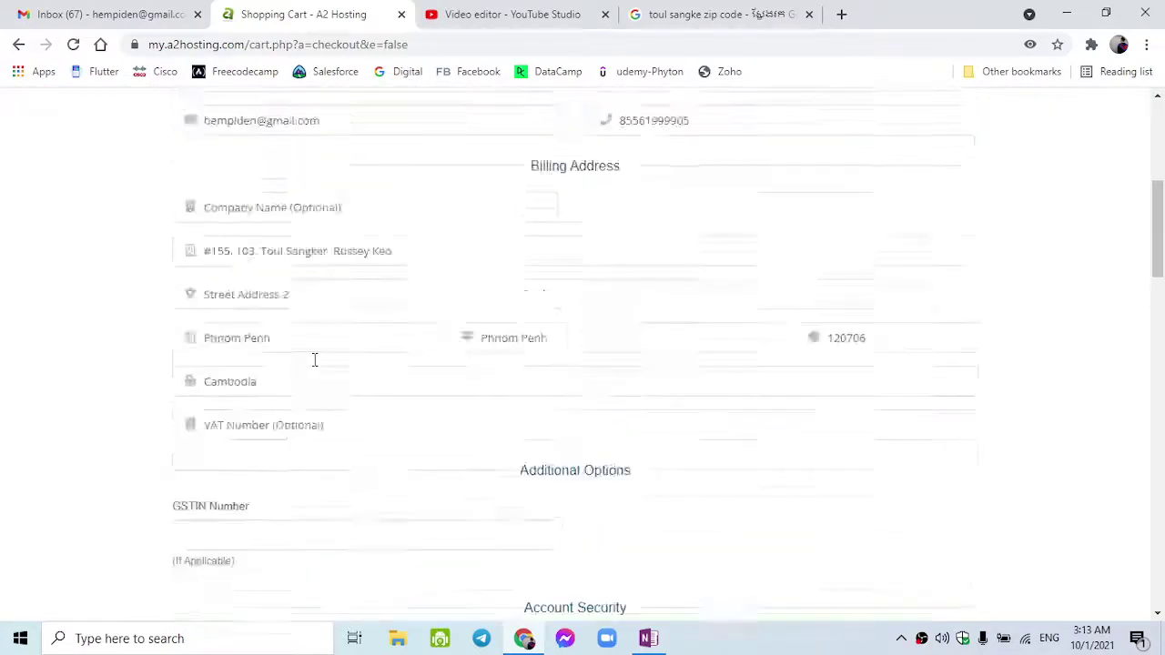
- Enter the account password and its confirmation, comparing both fields until they match
{"action": "double_click", "coordinate": [337, 549]}
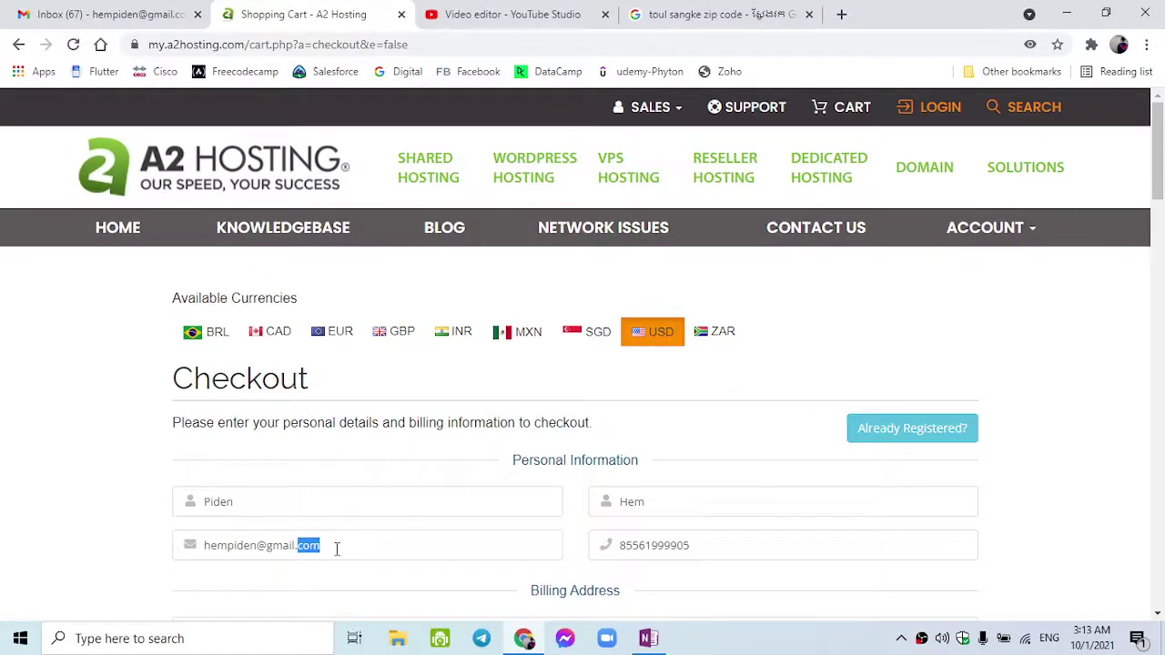
{"action": "scroll", "coordinate": [337, 551], "scroll_direction": "down", "scroll_amount": 8}
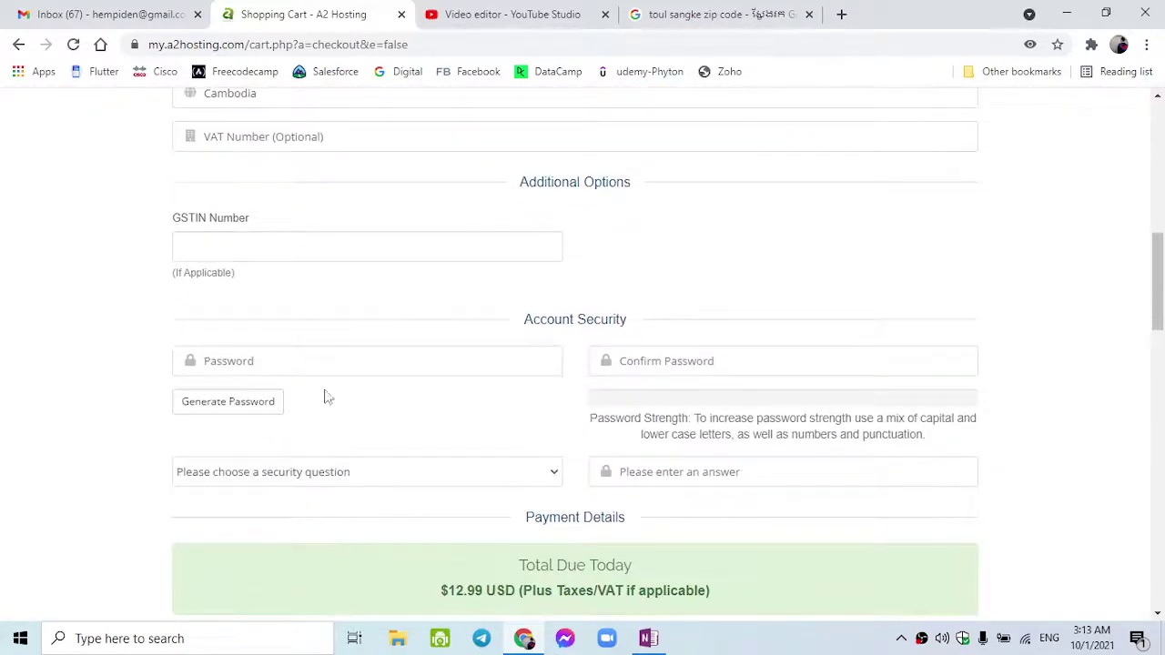
{"action": "type", "text": "••••••"}
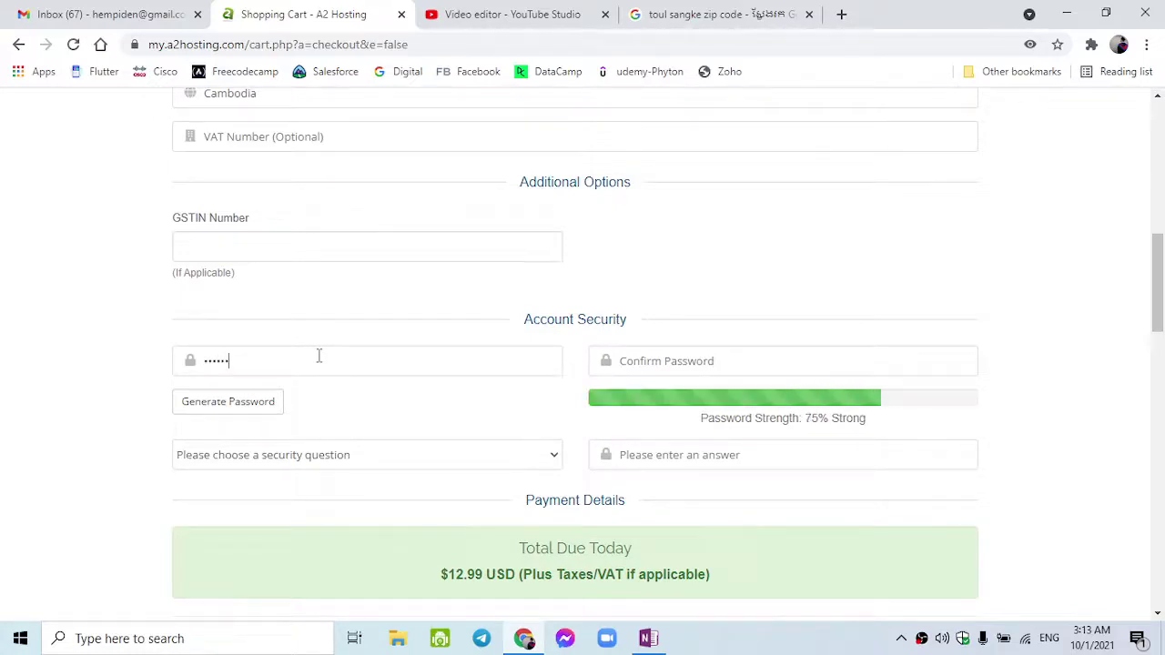
{"action": "type", "text": "•"}
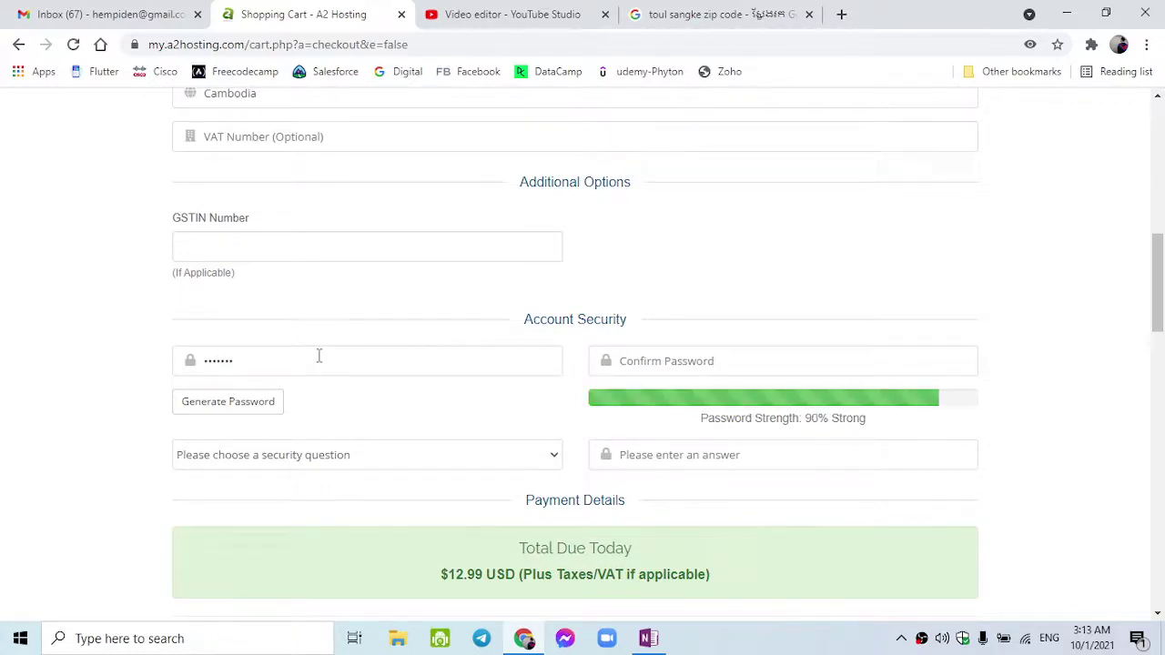
{"action": "type", "text": "•"}
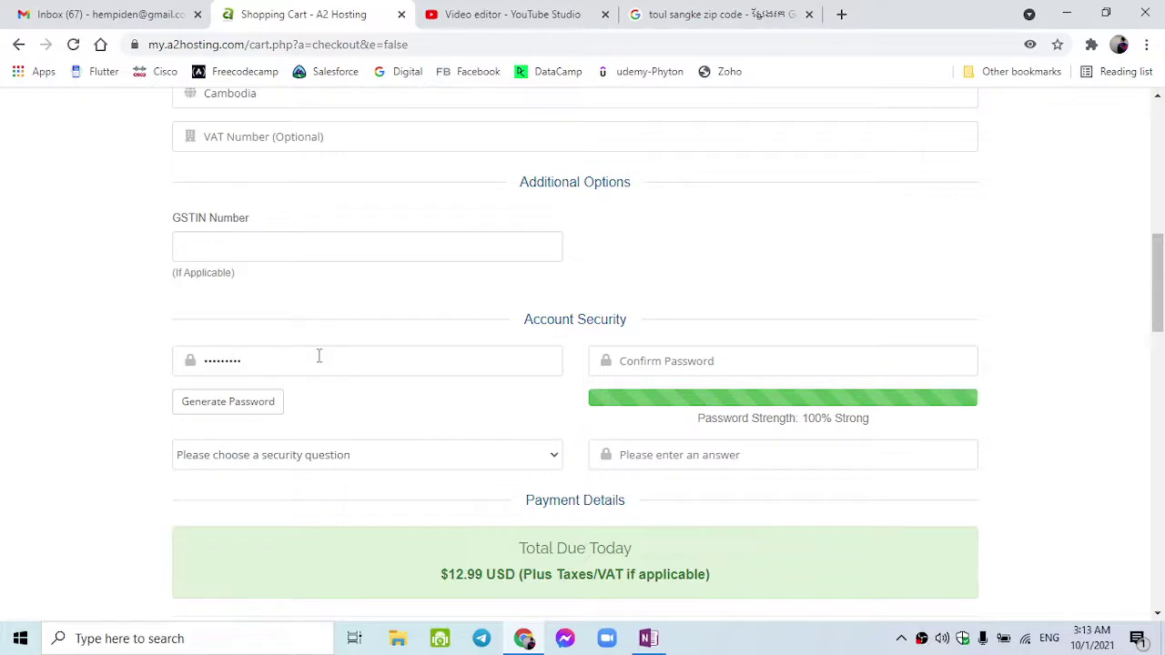
{"action": "type", "text": "••••••••"}
{"action": "double_click", "coordinate": [675, 362]}
{"action": "double_click", "coordinate": [472, 364]}
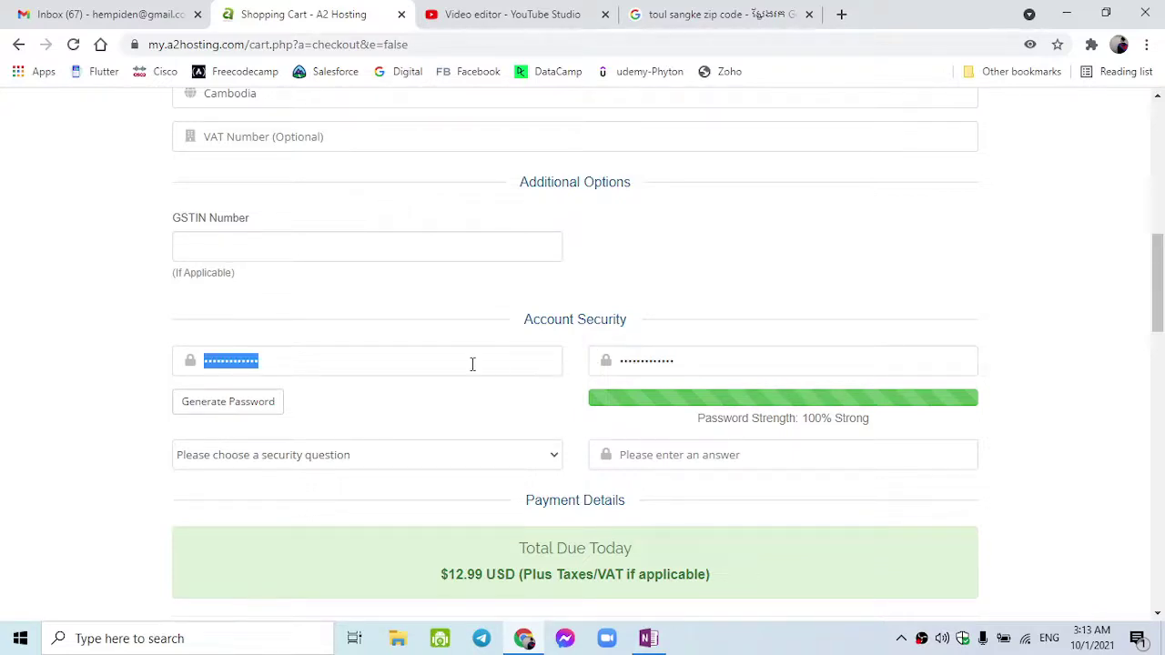
{"action": "double_click", "coordinate": [658, 360]}
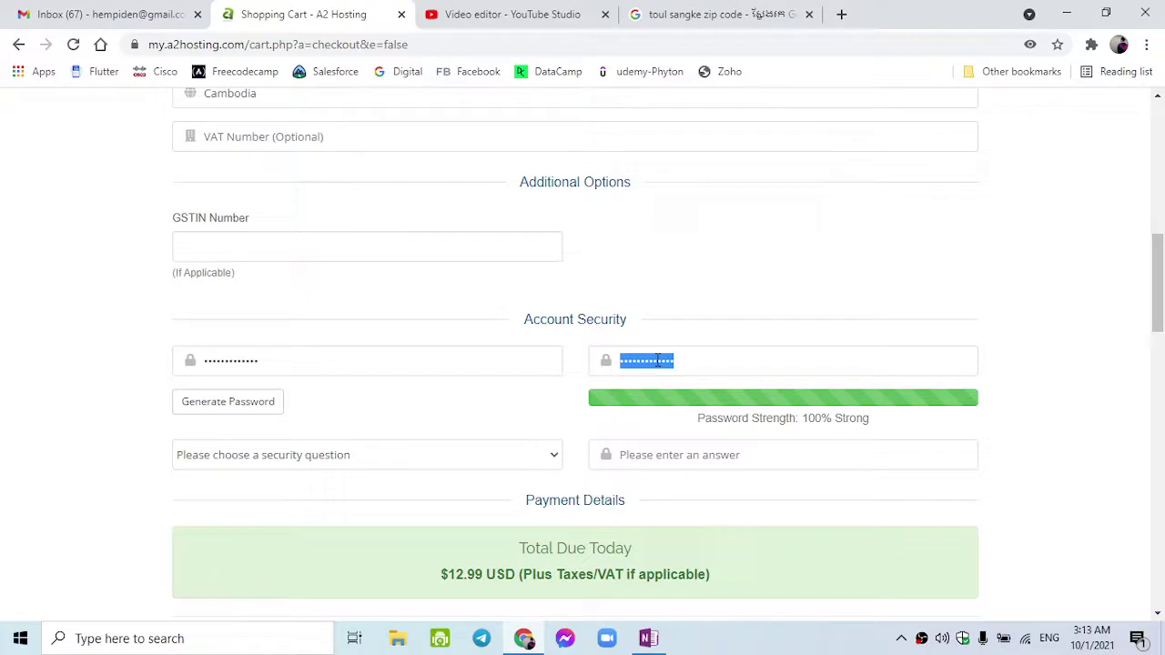
{"action": "double_click", "coordinate": [342, 366]}
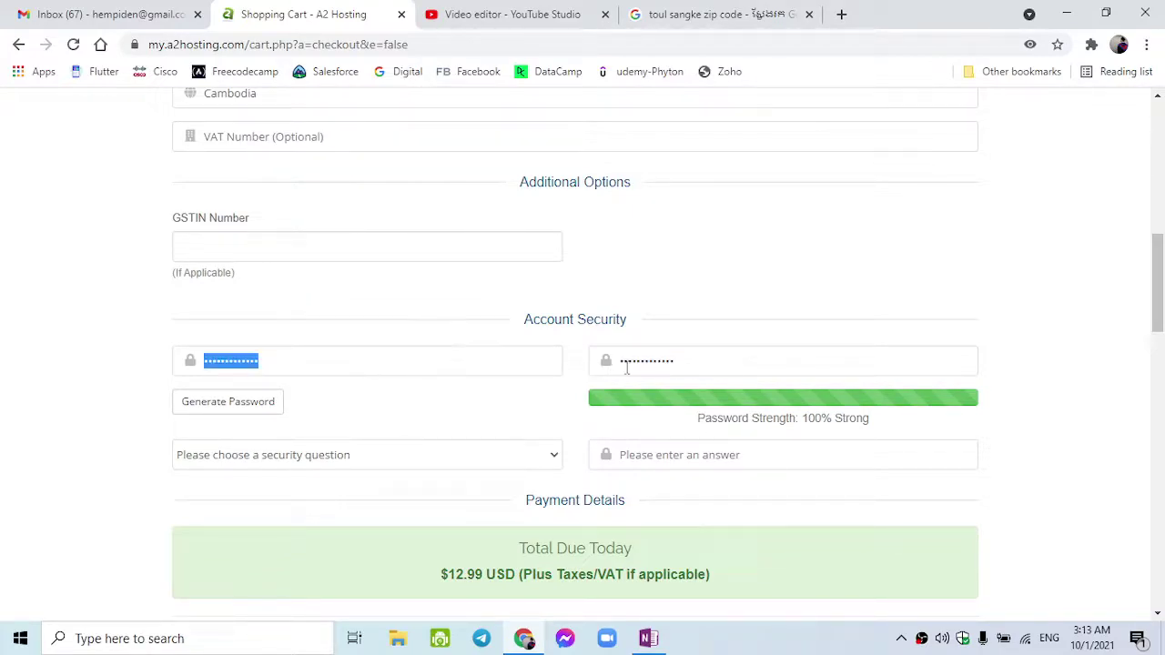
{"action": "double_click", "coordinate": [626, 368]}
{"action": "left_click", "coordinate": [560, 365]}
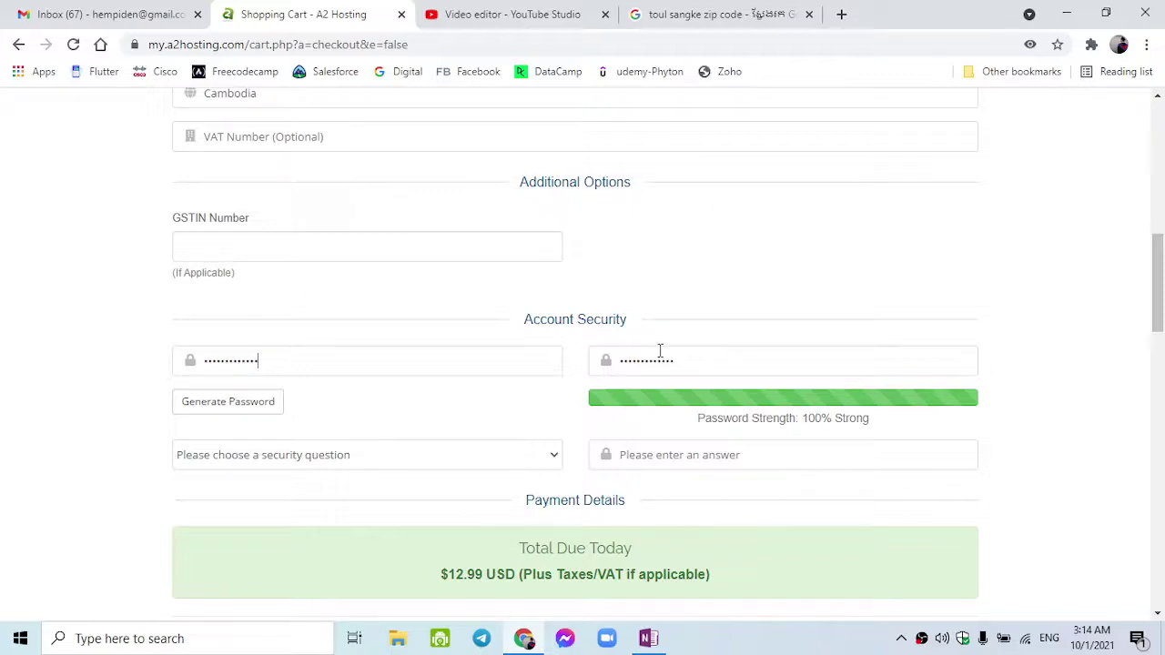
- Pick 'What is the name of your elementary school?' as security question and type its answer
{"action": "left_click", "coordinate": [446, 455]}
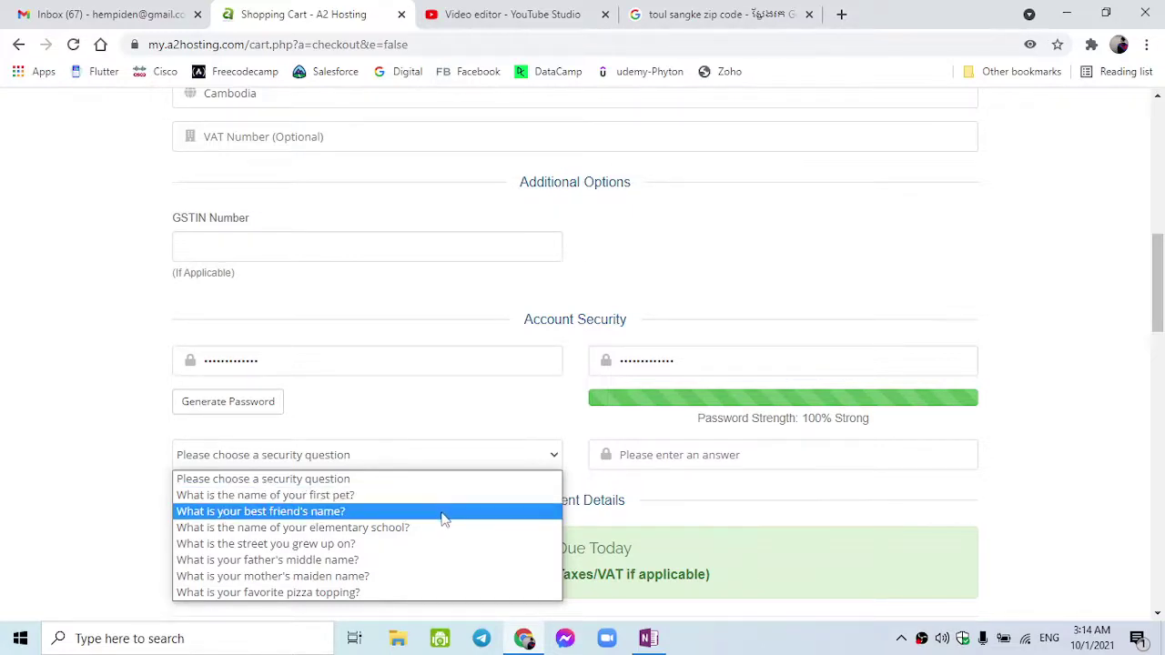
{"action": "left_click", "coordinate": [449, 527]}
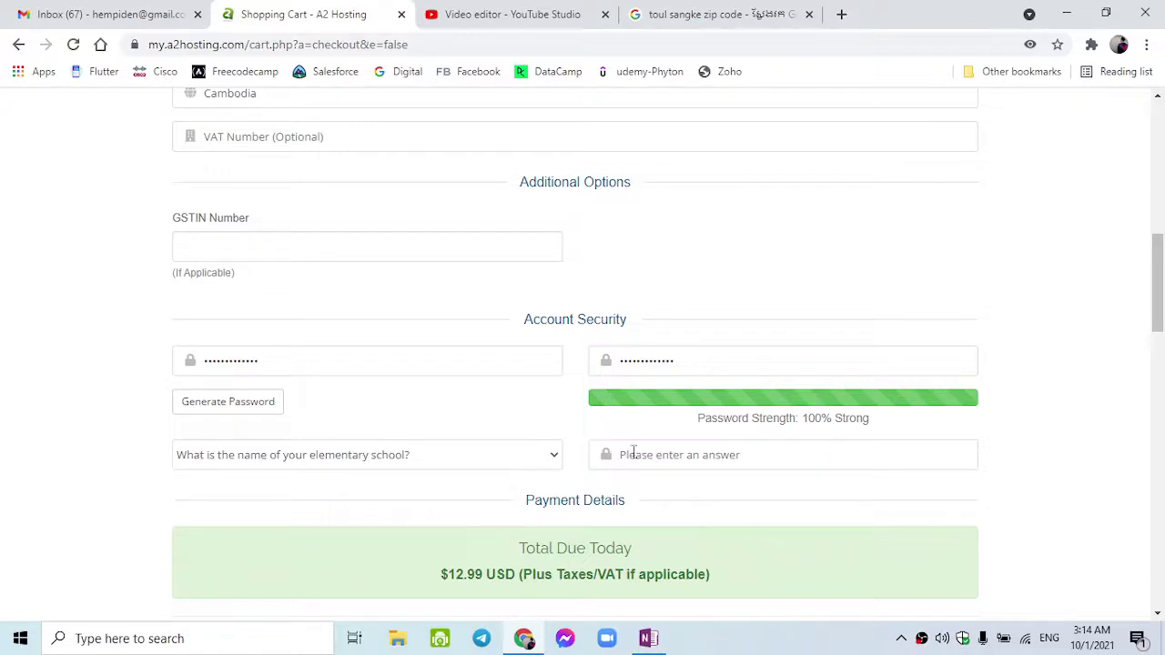
{"action": "type", "text": "s"}
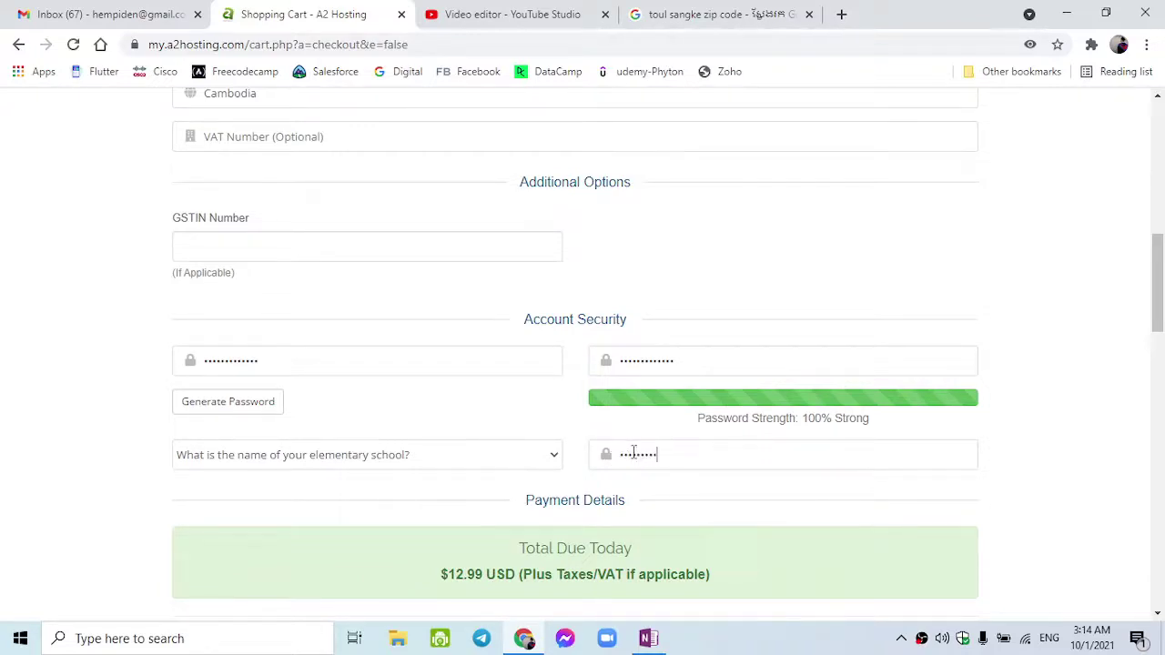
{"action": "scroll", "coordinate": [634, 453], "scroll_direction": "down", "scroll_amount": 6}
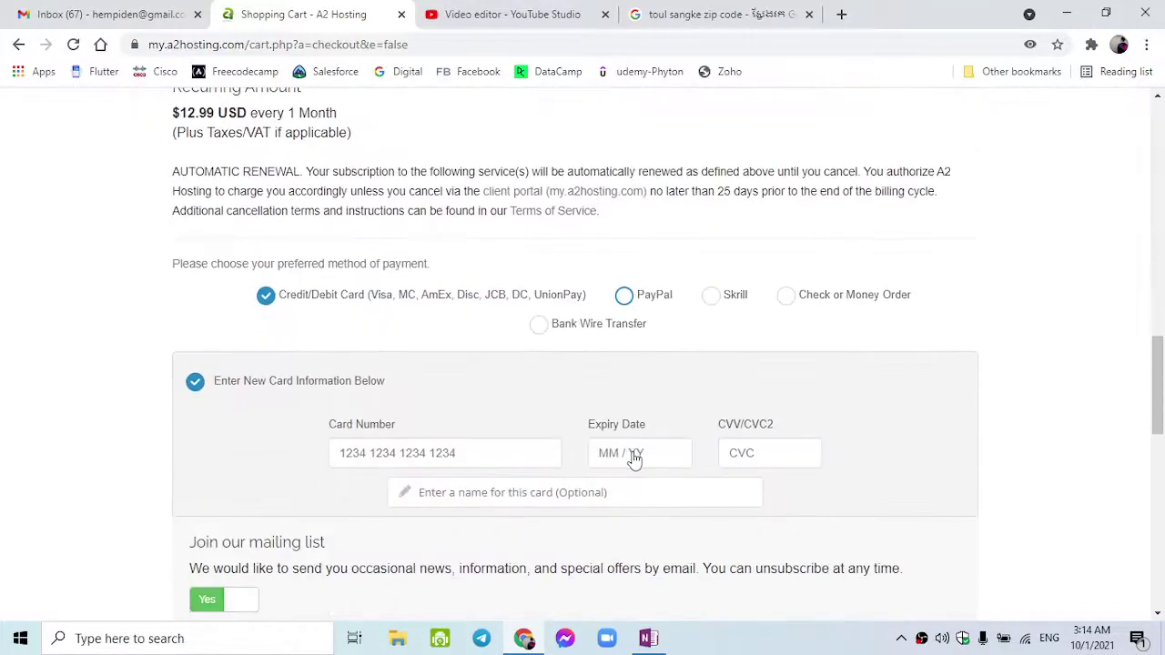
- Try the check/money order, bank wire and PayPal payment options, ending on Credit/Debit Card
{"action": "left_click", "coordinate": [407, 453]}
{"action": "left_click", "coordinate": [786, 295]}
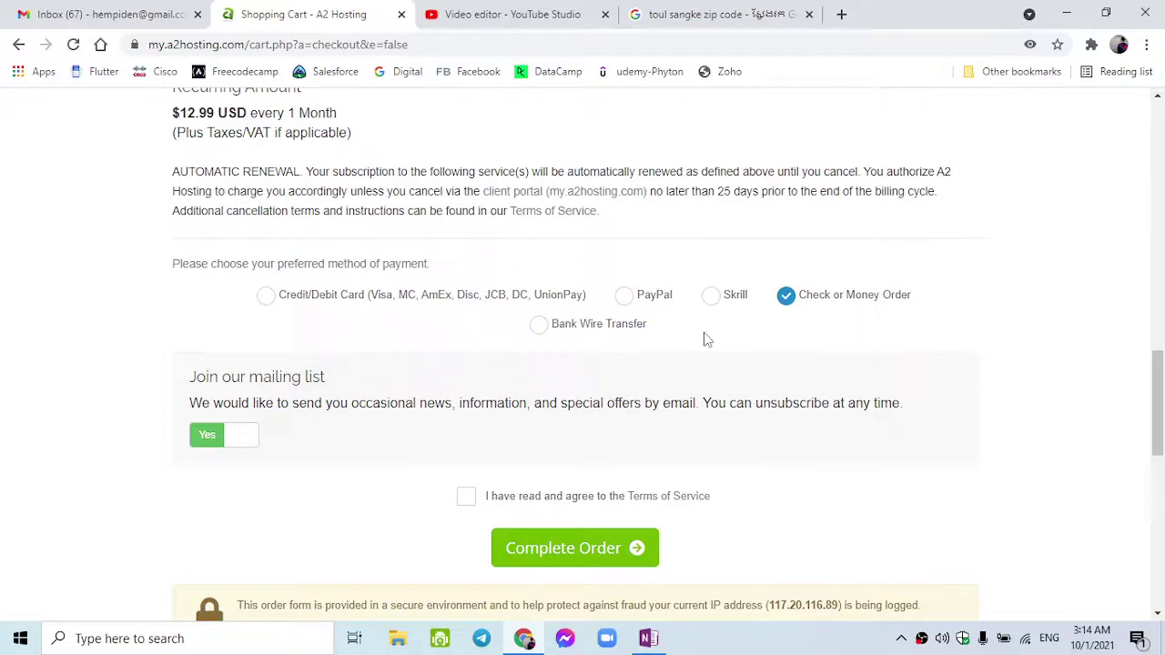
{"action": "left_click", "coordinate": [486, 308]}
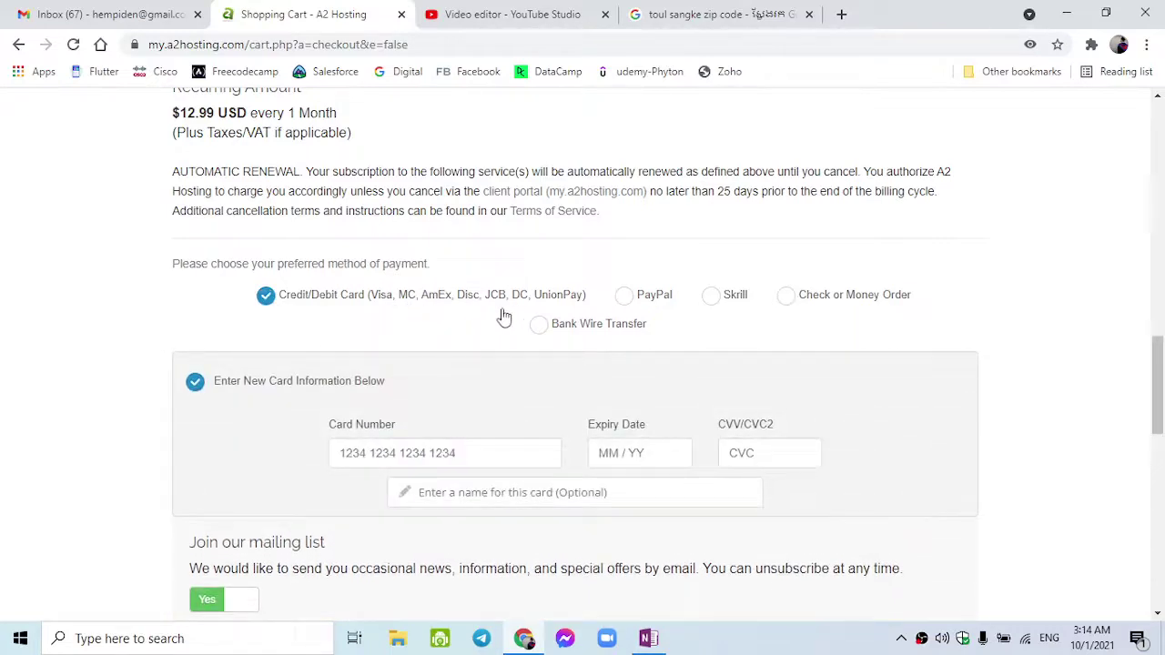
{"action": "left_click", "coordinate": [544, 328]}
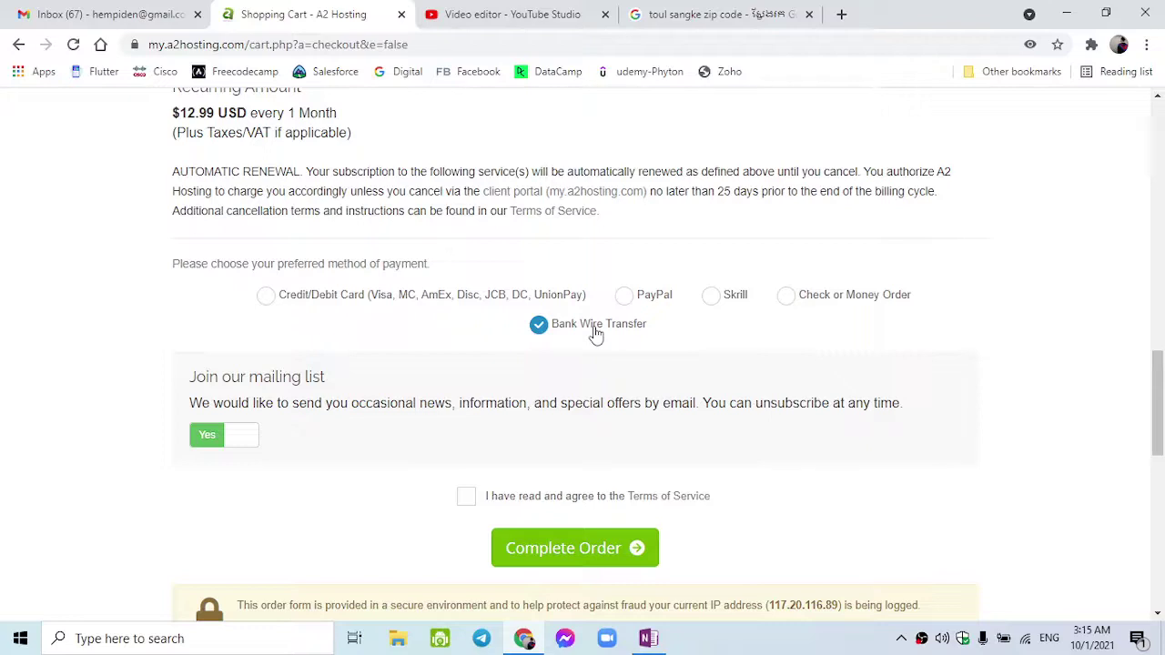
{"action": "left_click", "coordinate": [625, 295]}
{"action": "left_click", "coordinate": [460, 305]}
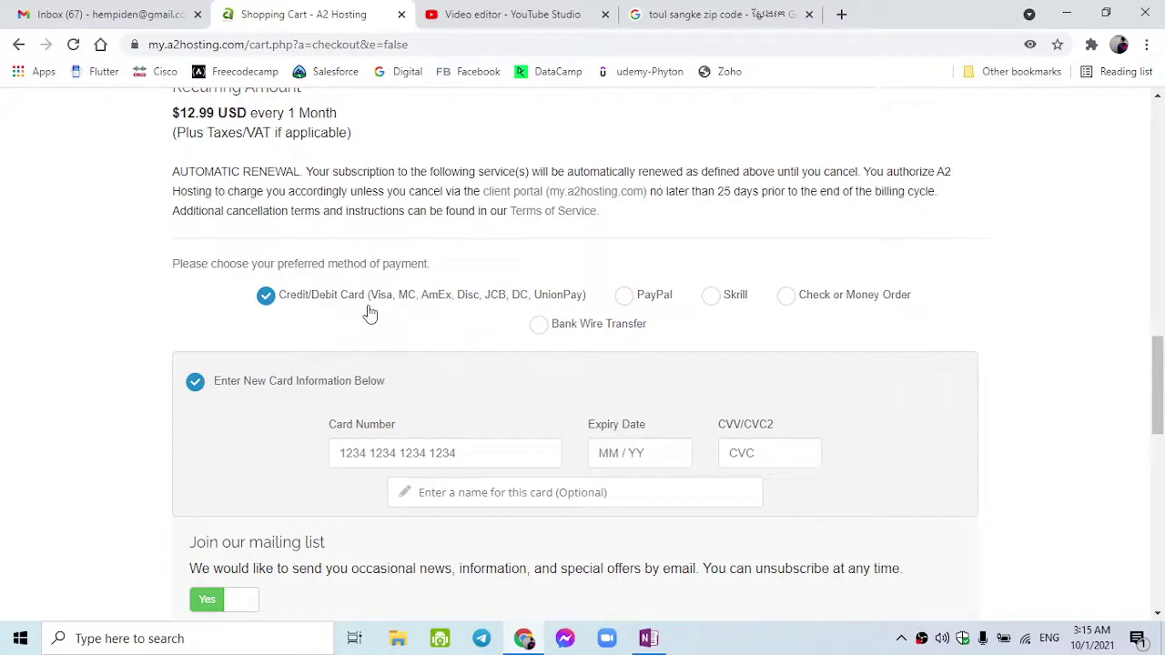
{"action": "scroll", "coordinate": [369, 312], "scroll_direction": "down", "scroll_amount": 1}
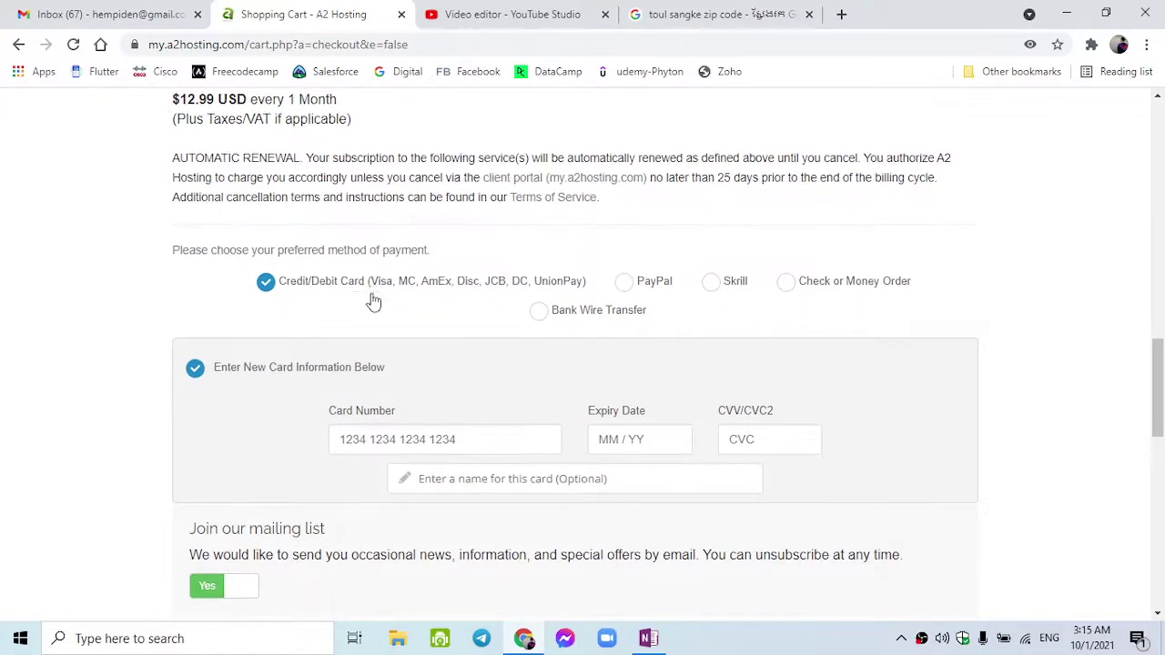
- Switch payment to Check or Money Order, accept the Terms of Service and complete the order
{"action": "left_click", "coordinate": [773, 296]}
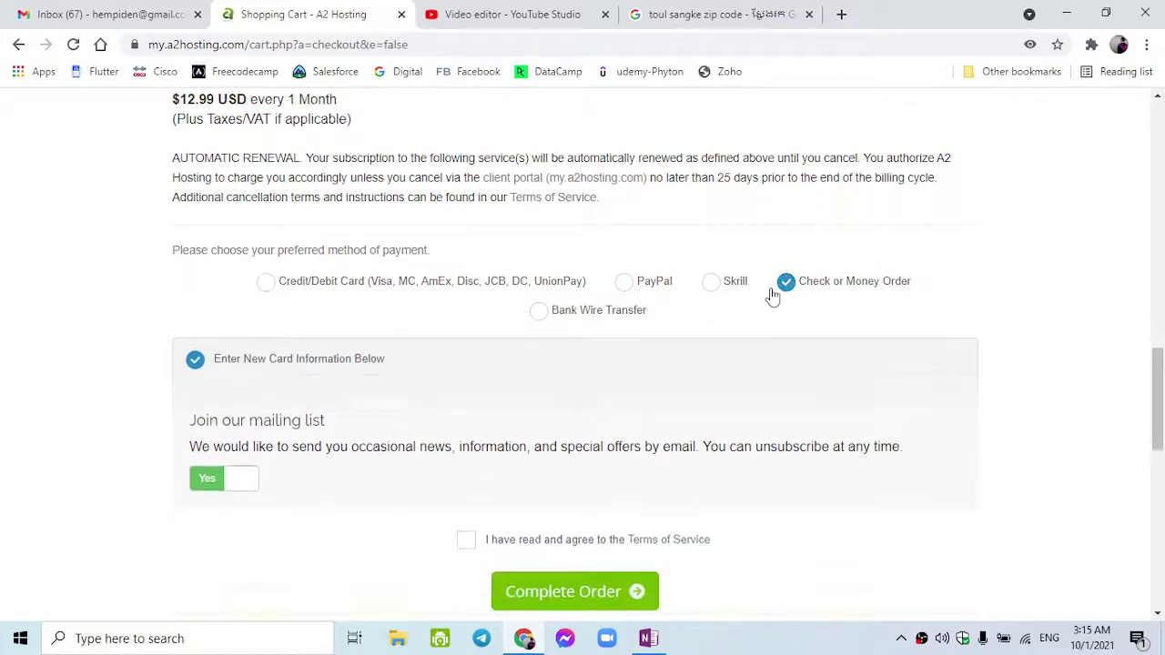
{"action": "scroll", "coordinate": [772, 296], "scroll_direction": "down", "scroll_amount": 1}
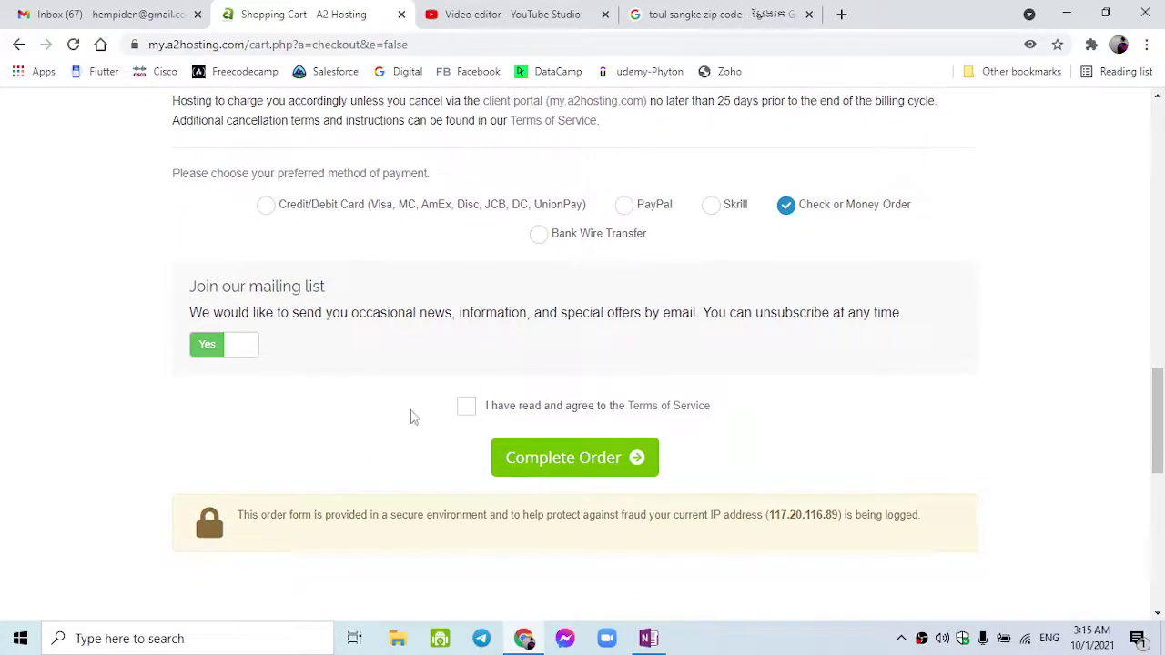
{"action": "left_click", "coordinate": [466, 414]}
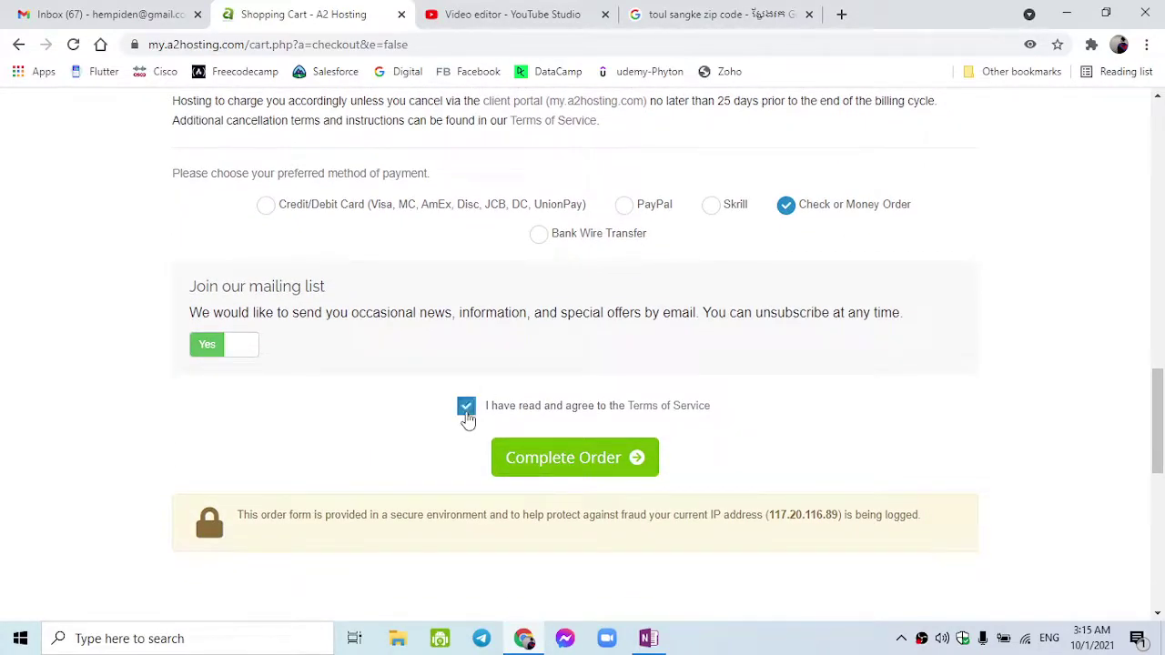
{"action": "scroll", "coordinate": [466, 416], "scroll_direction": "up", "scroll_amount": 4}
{"action": "scroll", "coordinate": [466, 417], "scroll_direction": "down", "scroll_amount": 4}
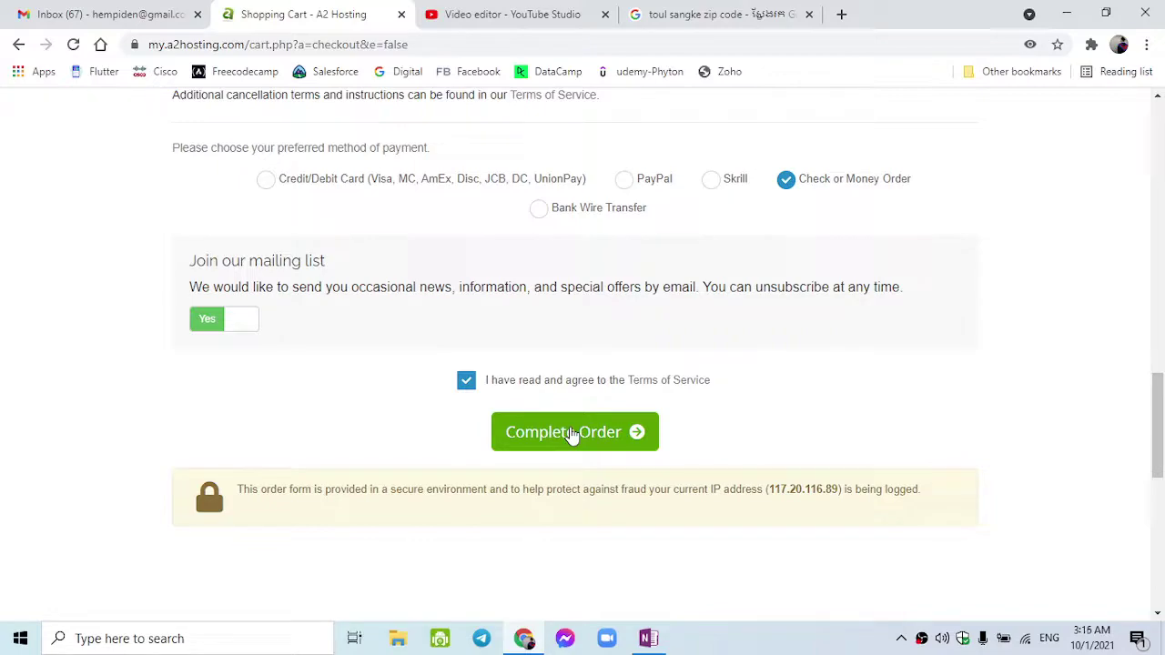
{"action": "left_click", "coordinate": [571, 435]}
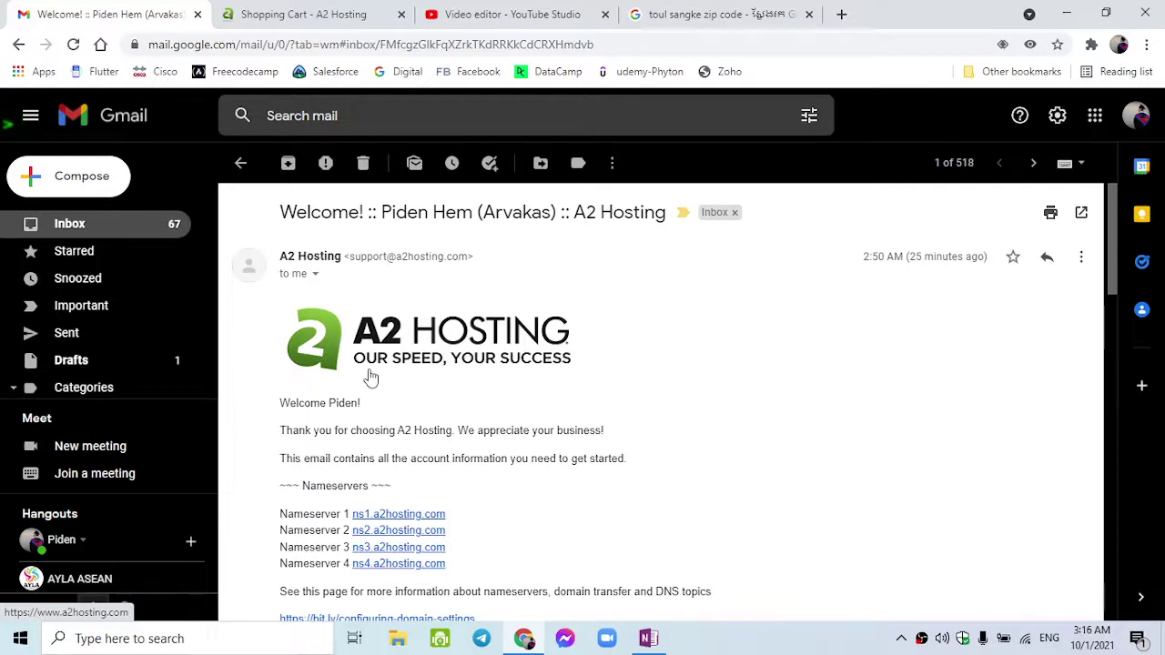
- Scroll through the welcome email to read the ns1–ns4.a2hosting.com nameservers and control panel login link
{"action": "scroll", "coordinate": [370, 377], "scroll_direction": "down", "scroll_amount": 1}
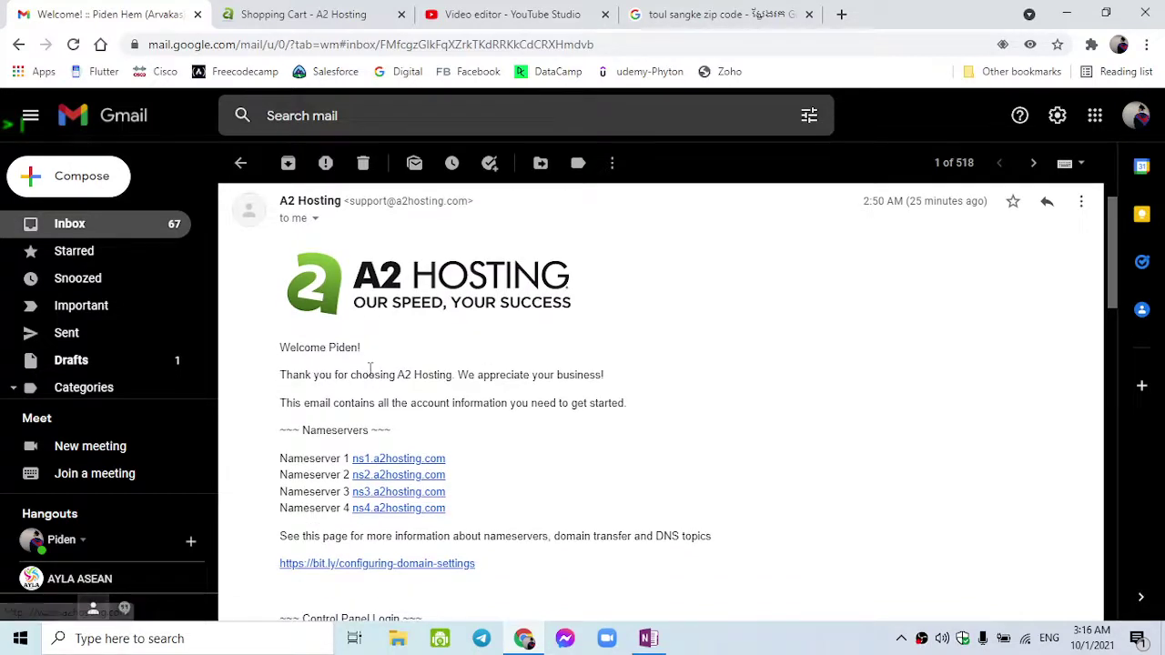
{"action": "scroll", "coordinate": [370, 373], "scroll_direction": "down", "scroll_amount": 1}
{"action": "scroll", "coordinate": [371, 374], "scroll_direction": "down", "scroll_amount": 2}
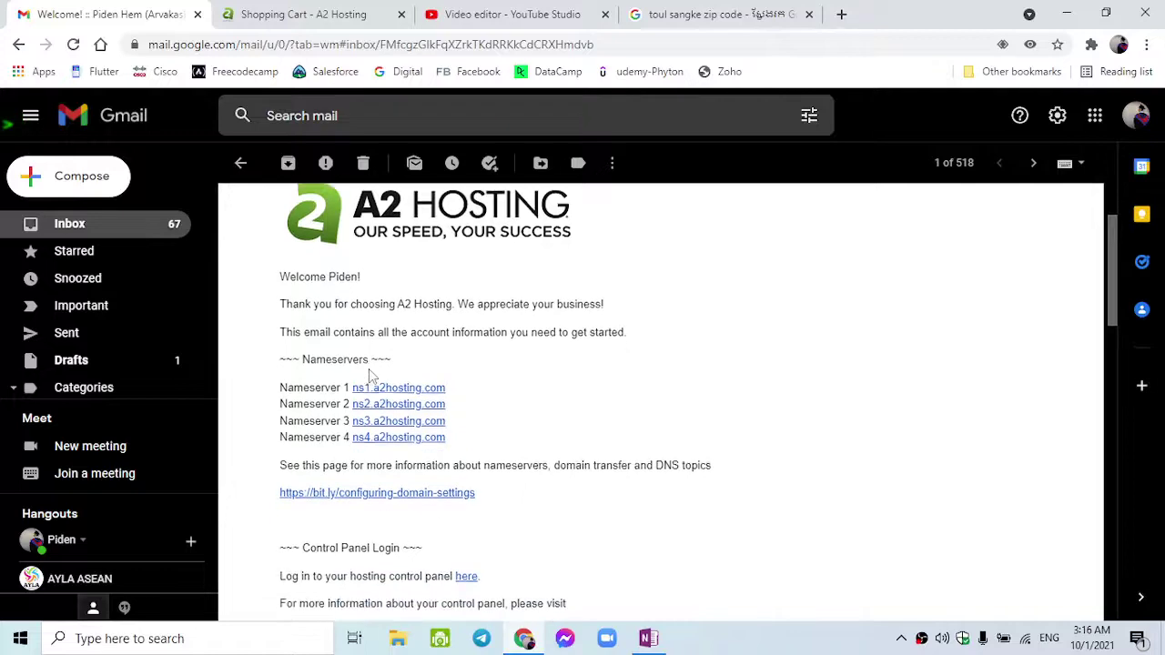
{"action": "scroll", "coordinate": [370, 377], "scroll_direction": "down", "scroll_amount": 1}
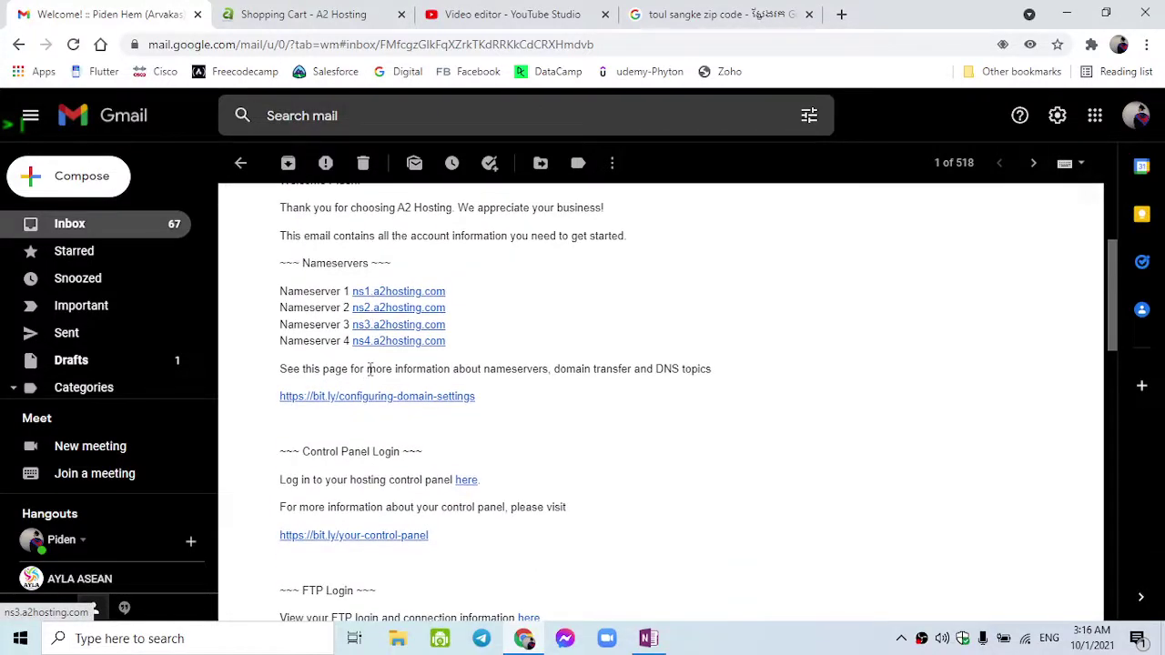
{"action": "scroll", "coordinate": [370, 368], "scroll_direction": "down", "scroll_amount": 2}
{"action": "scroll", "coordinate": [371, 372], "scroll_direction": "down", "scroll_amount": 2}
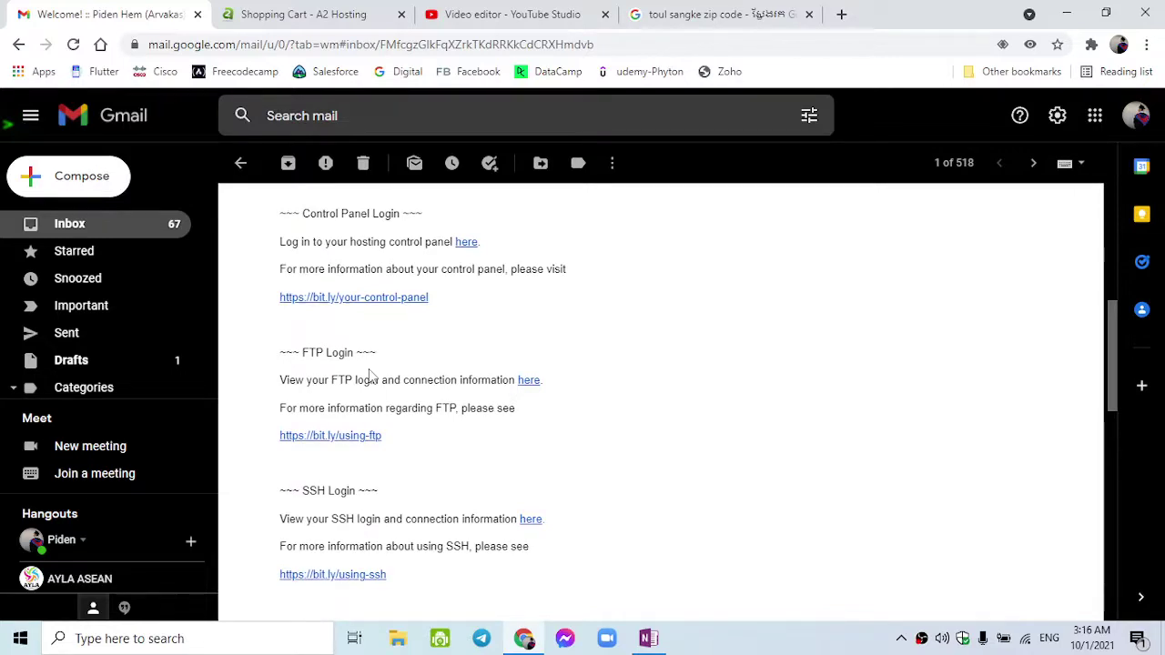
{"action": "scroll", "coordinate": [371, 373], "scroll_direction": "down", "scroll_amount": 3}
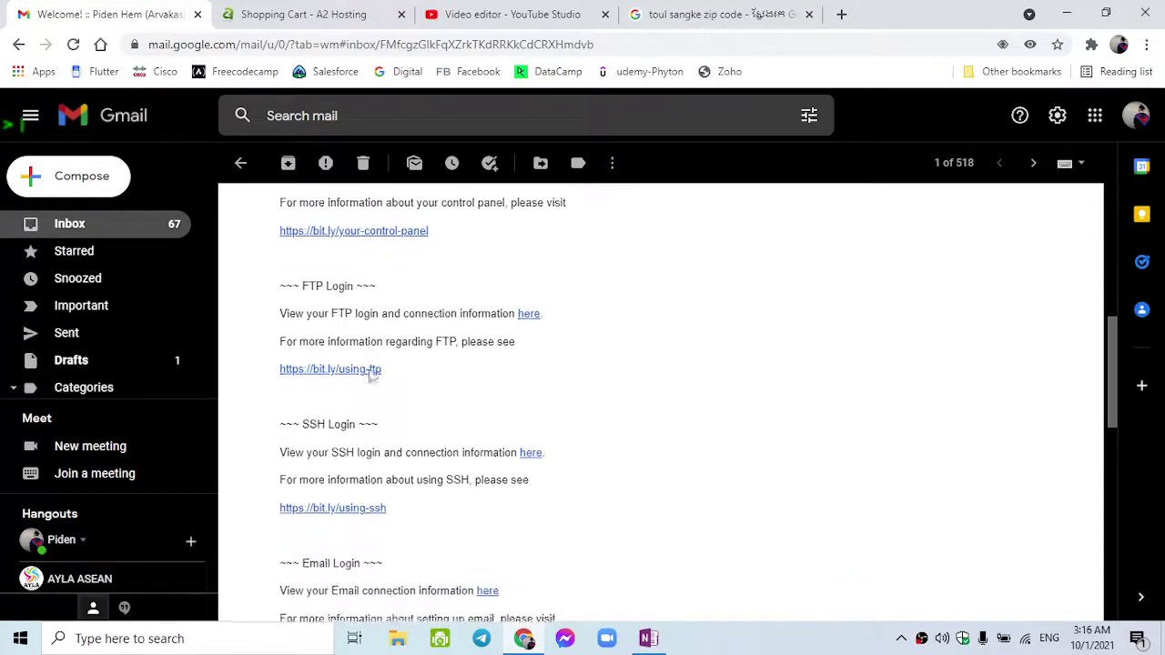
{"action": "scroll", "coordinate": [370, 369], "scroll_direction": "down", "scroll_amount": 1}
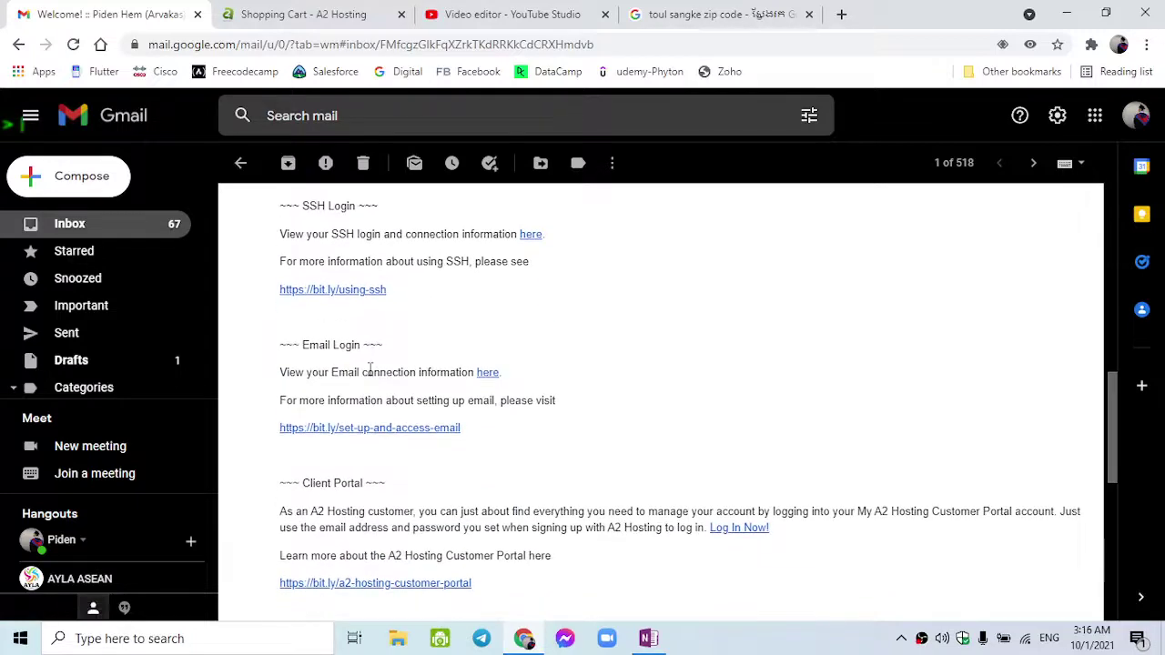
{"action": "scroll", "coordinate": [370, 369], "scroll_direction": "down", "scroll_amount": 2}
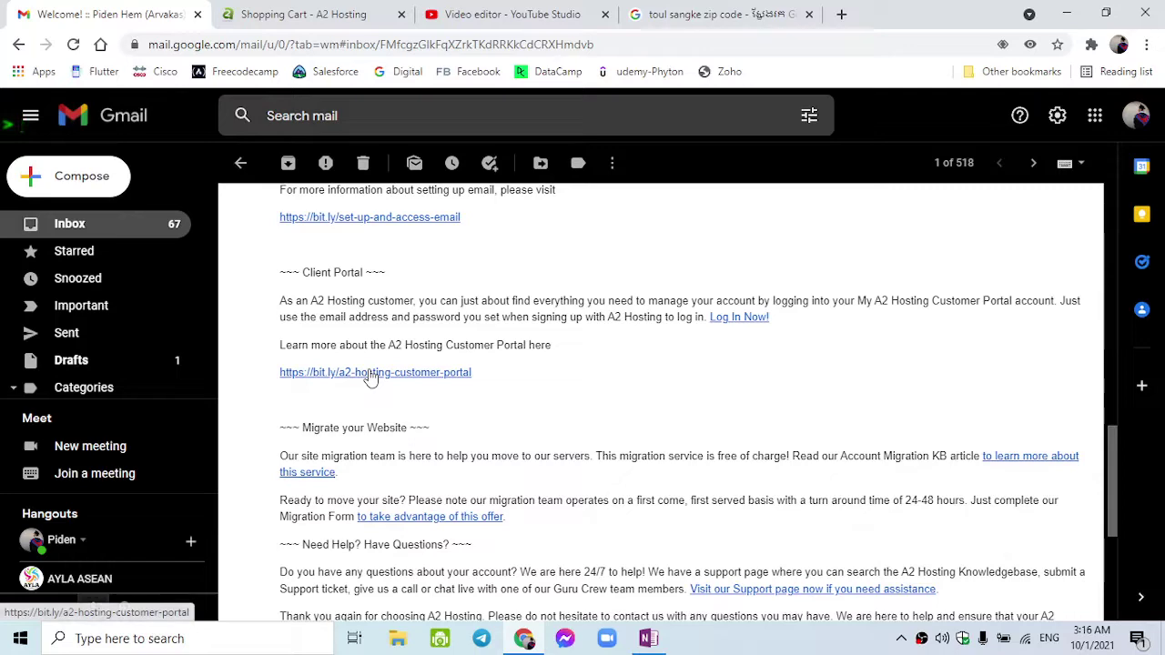
{"action": "scroll", "coordinate": [371, 375], "scroll_direction": "up", "scroll_amount": 2}
{"action": "scroll", "coordinate": [371, 369], "scroll_direction": "up", "scroll_amount": 10}
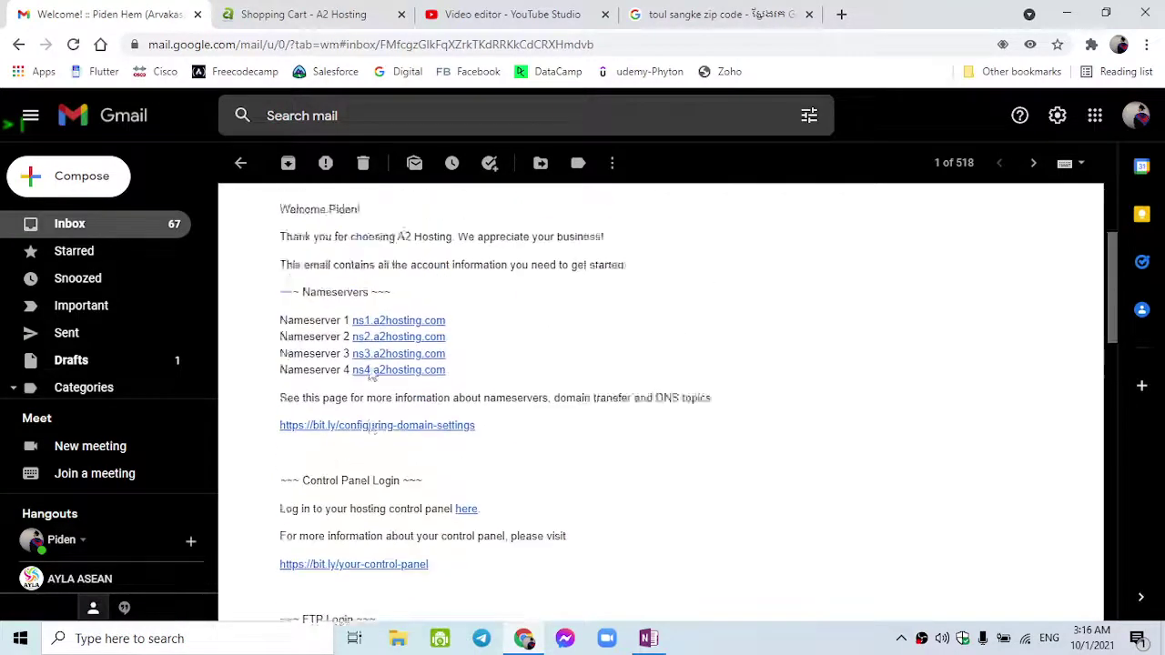
{"action": "scroll", "coordinate": [371, 374], "scroll_direction": "down", "scroll_amount": 2}
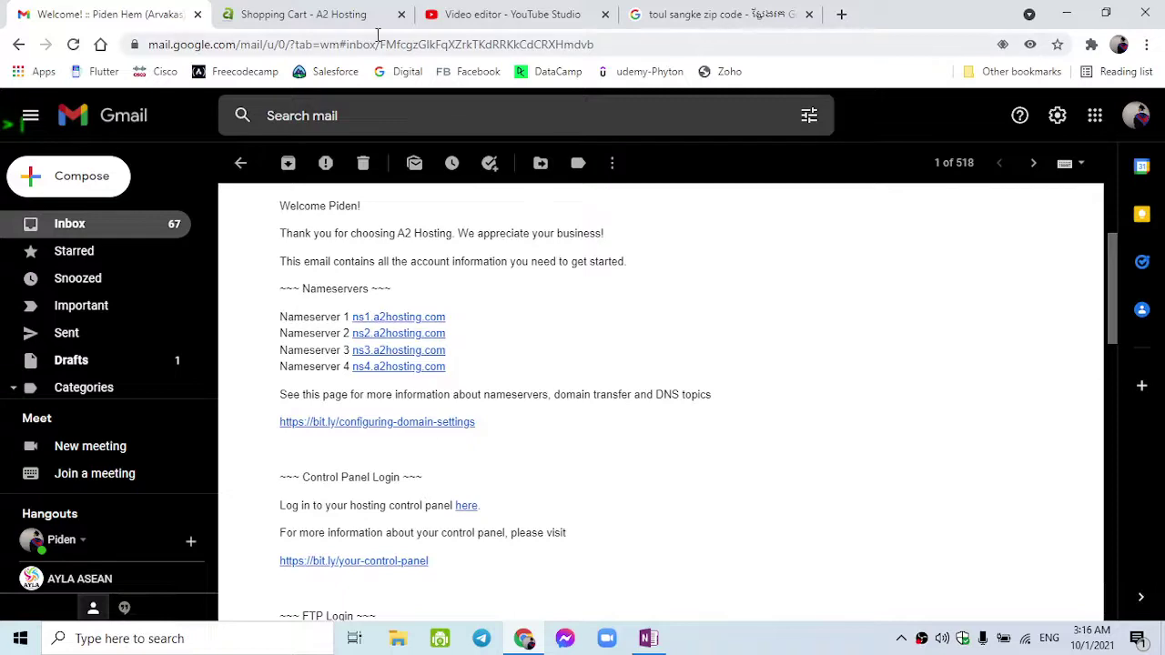
- Return to the A2 Hosting site and log in to the client area with the account e-mail and password
{"action": "left_click", "coordinate": [329, 18]}
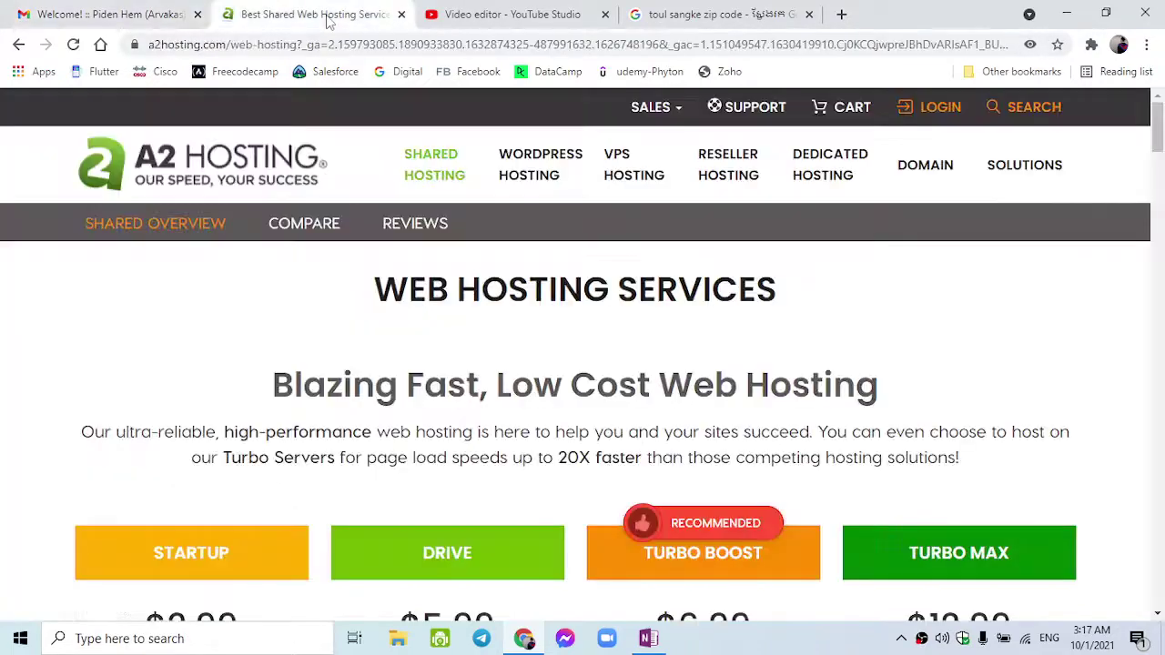
{"action": "scroll", "coordinate": [595, 337], "scroll_direction": "down", "scroll_amount": 3}
{"action": "scroll", "coordinate": [1074, 208], "scroll_direction": "up", "scroll_amount": 3}
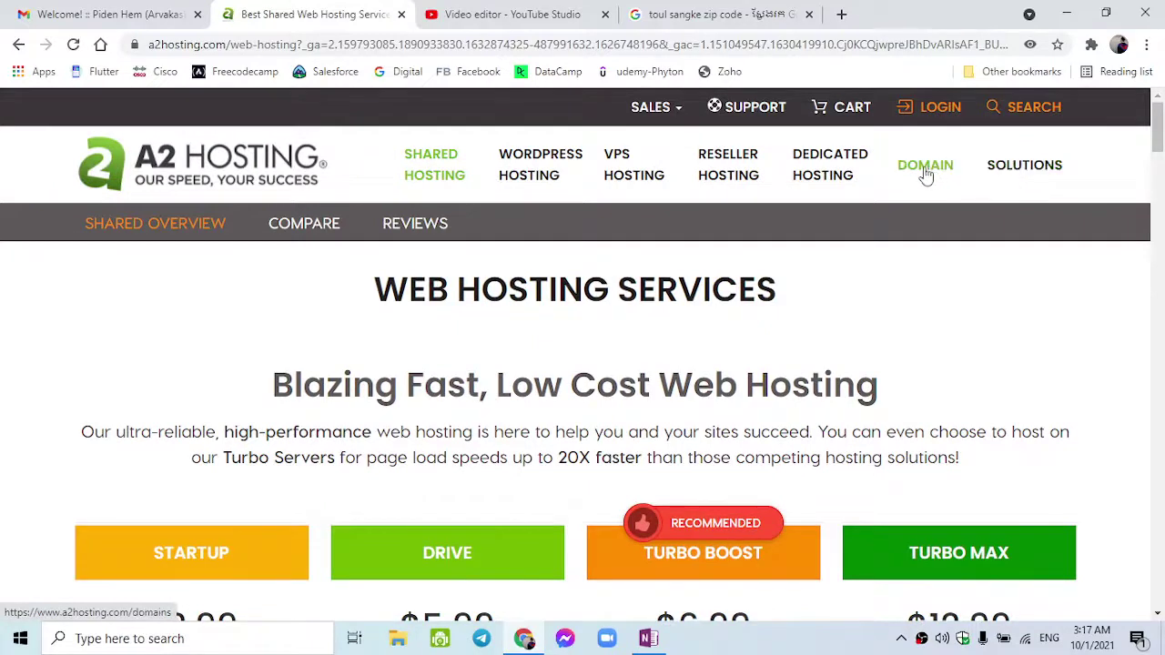
{"action": "left_click", "coordinate": [933, 116]}
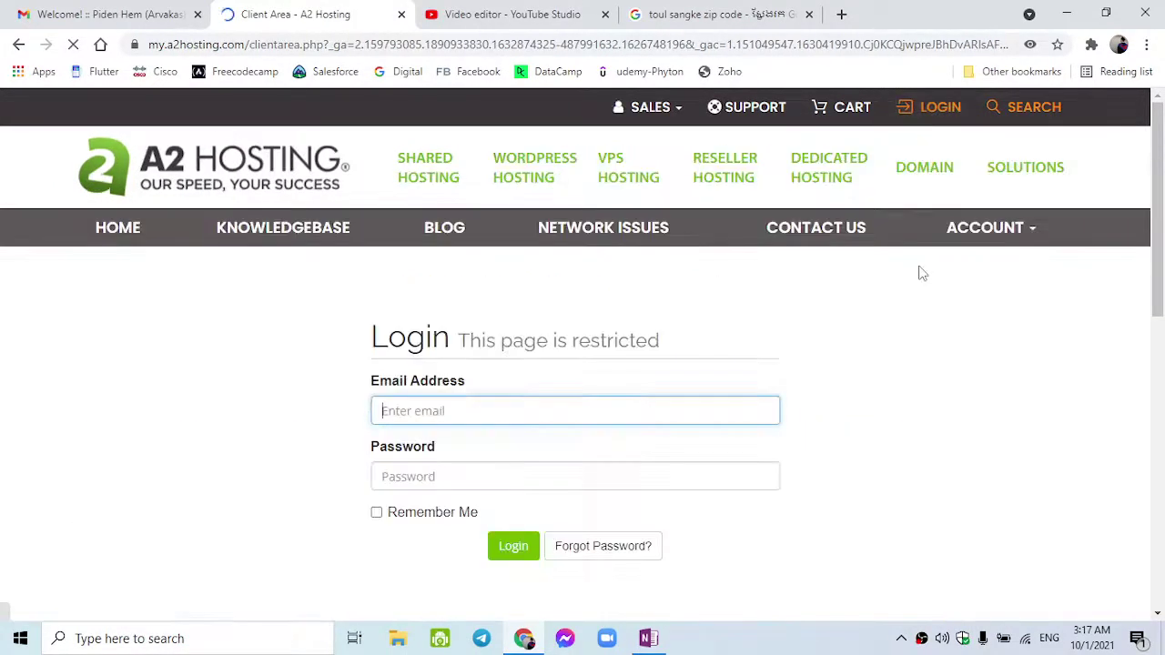
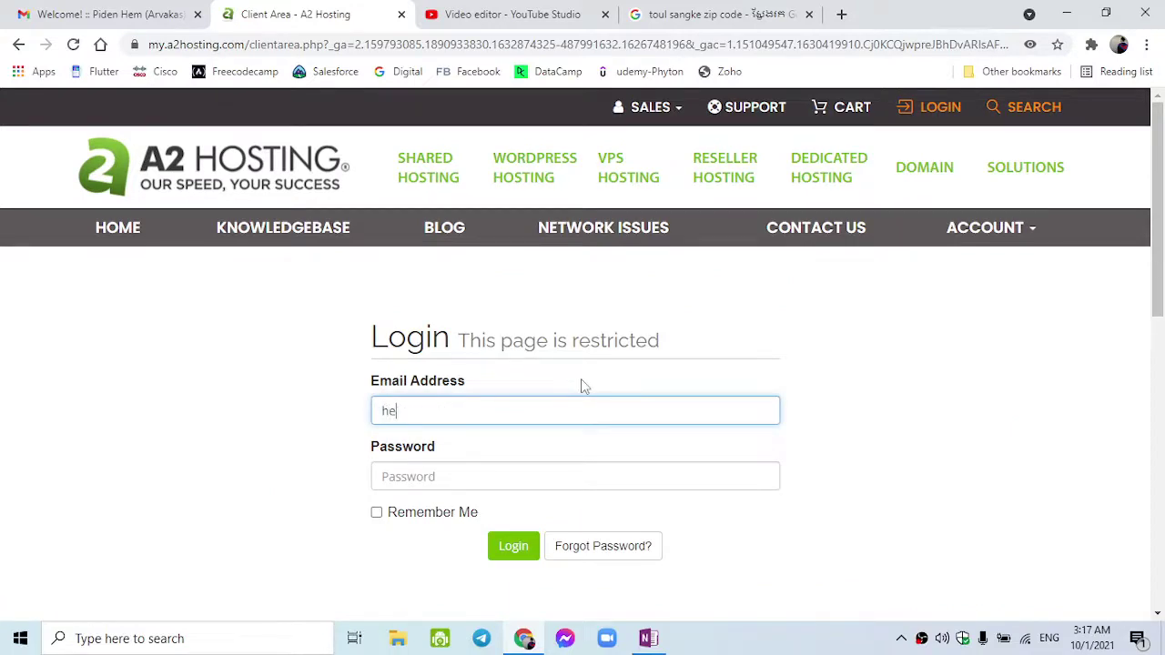
{"action": "key", "text": "Tab"}
{"action": "type", "text": "*******"}
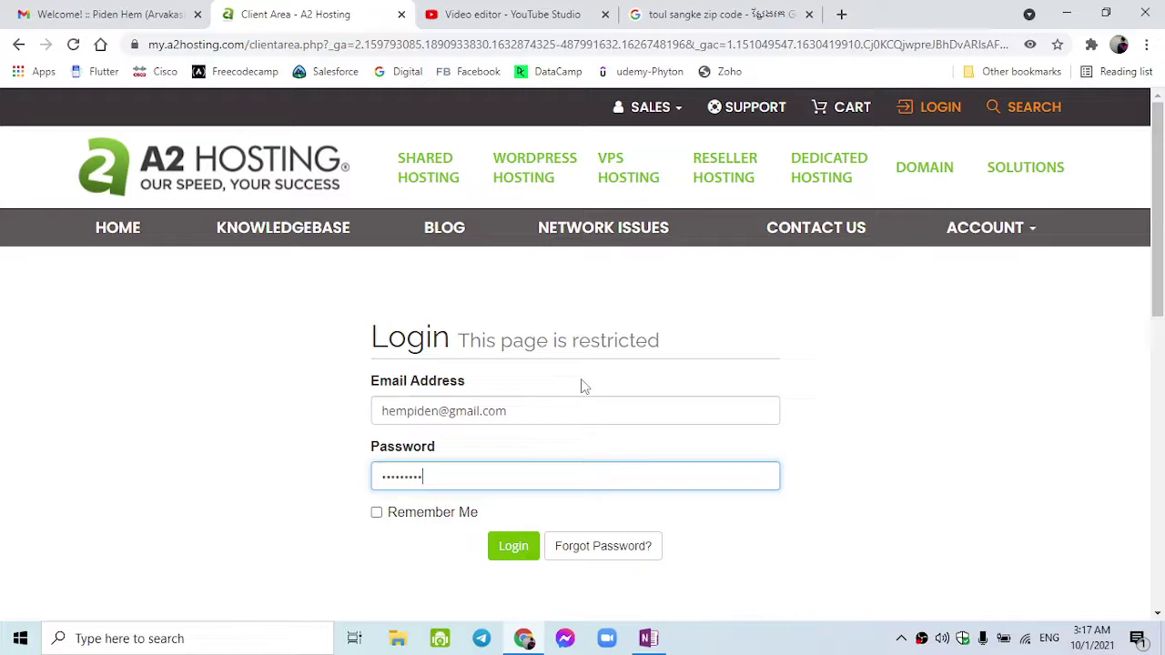
{"action": "type", "text": "************"}
{"action": "key", "text": "Return"}
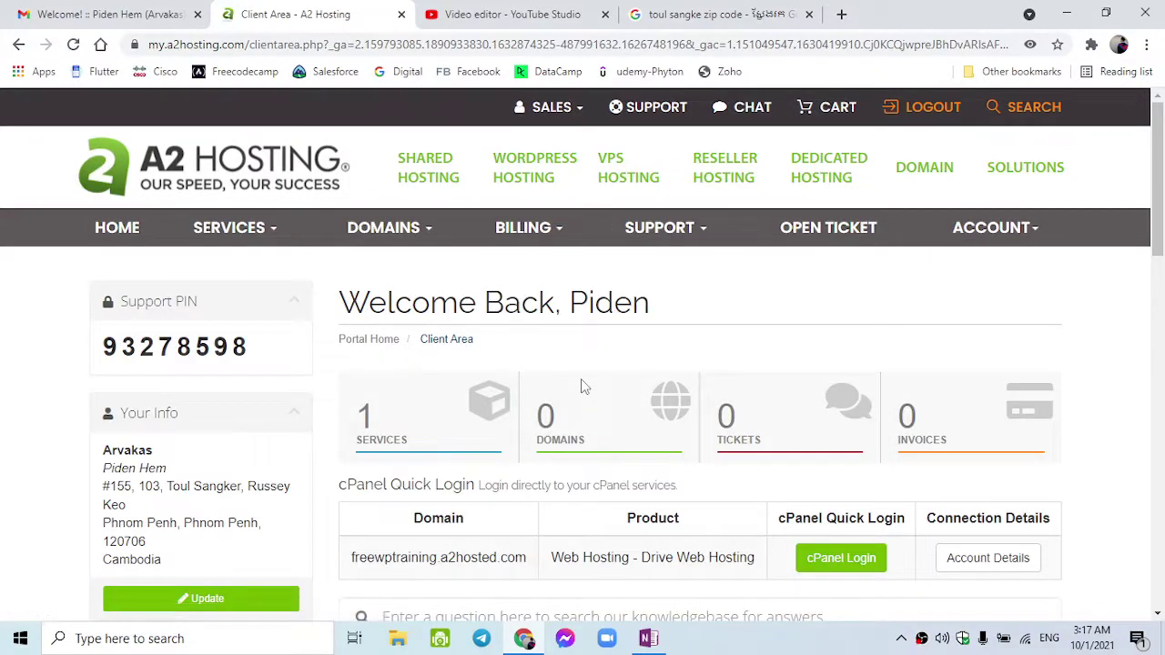
{"action": "scroll", "coordinate": [584, 387], "scroll_direction": "down", "scroll_amount": 5}
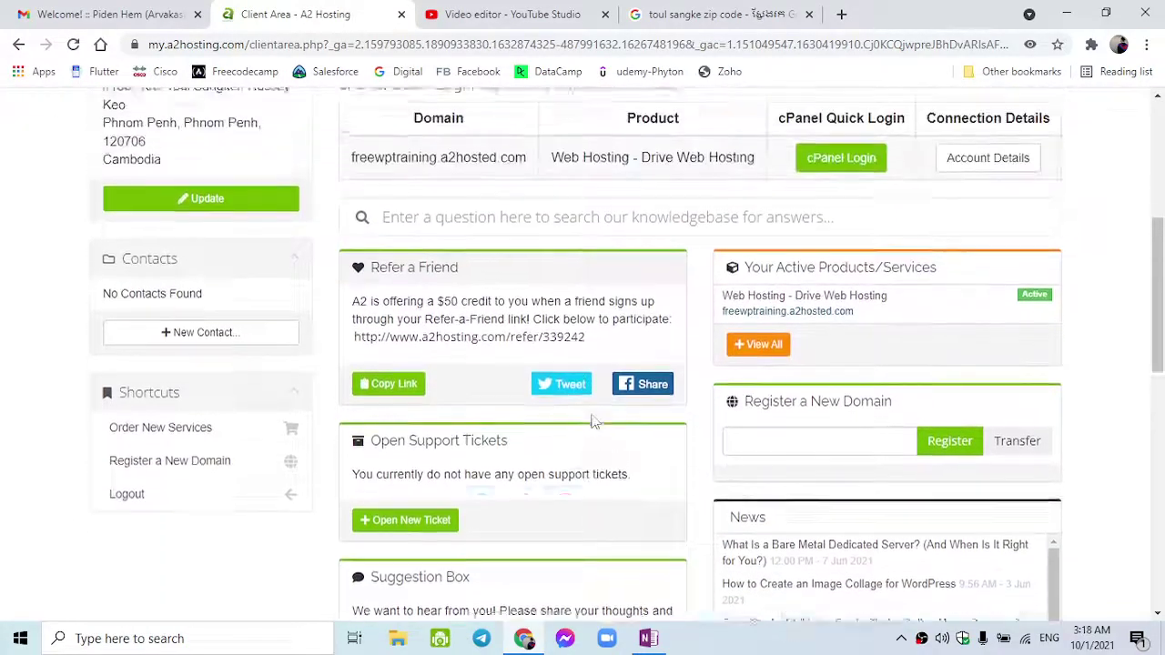
{"action": "scroll", "coordinate": [592, 422], "scroll_direction": "up", "scroll_amount": 5}
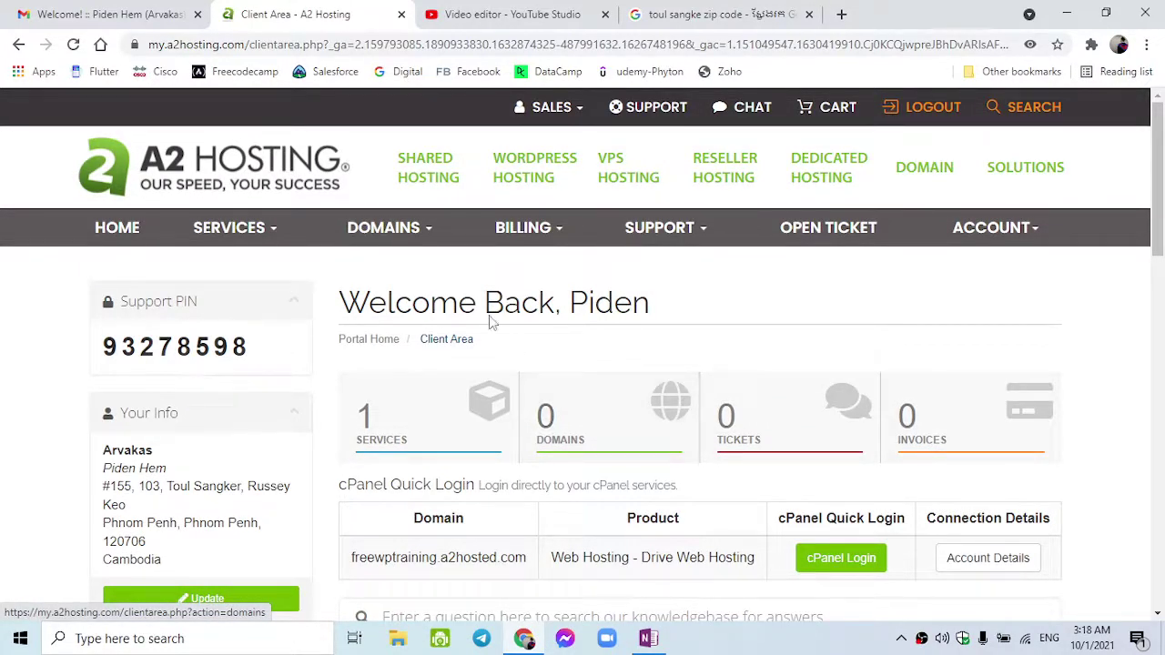
{"action": "left_click", "coordinate": [265, 239]}
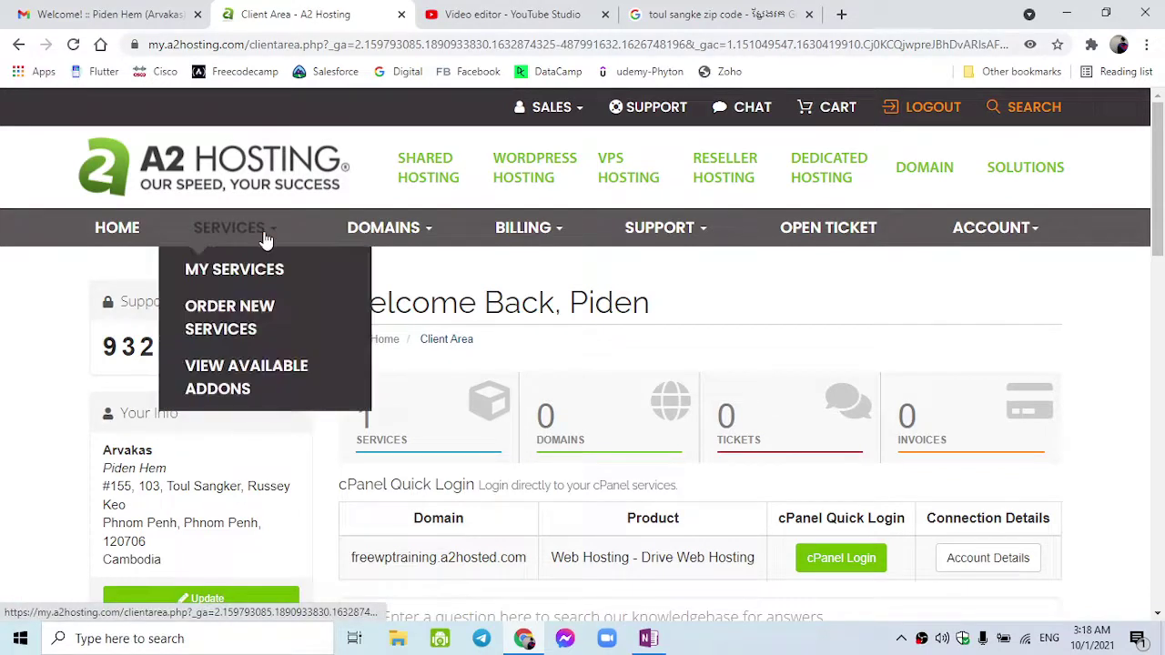
{"action": "left_click", "coordinate": [269, 273]}
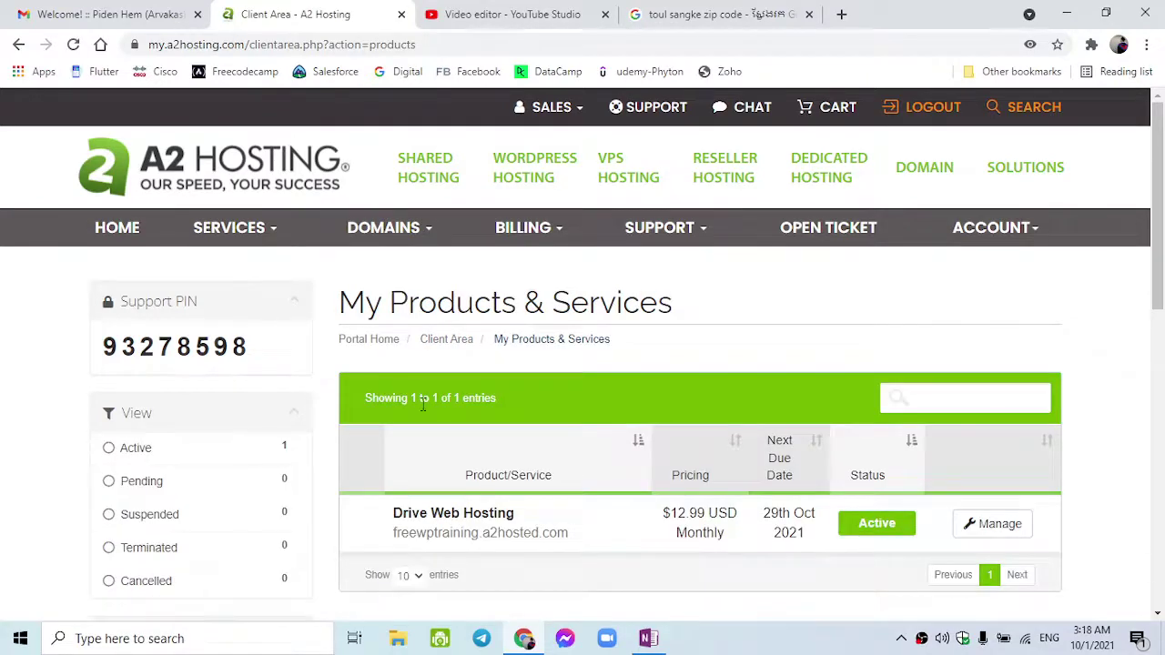
{"action": "scroll", "coordinate": [421, 403], "scroll_direction": "down", "scroll_amount": 2}
{"action": "scroll", "coordinate": [421, 406], "scroll_direction": "down", "scroll_amount": 1}
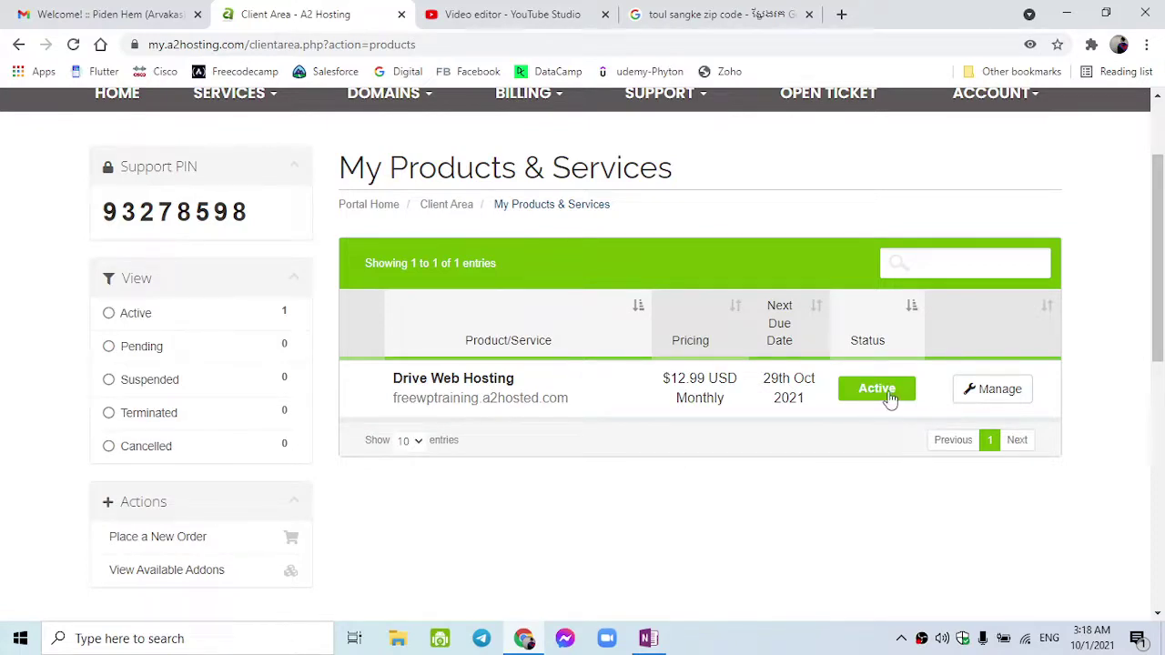
- Open the Drive Web Hosting plan's details, copy its username and launch cPanel login in a new tab
{"action": "left_click", "coordinate": [980, 400]}
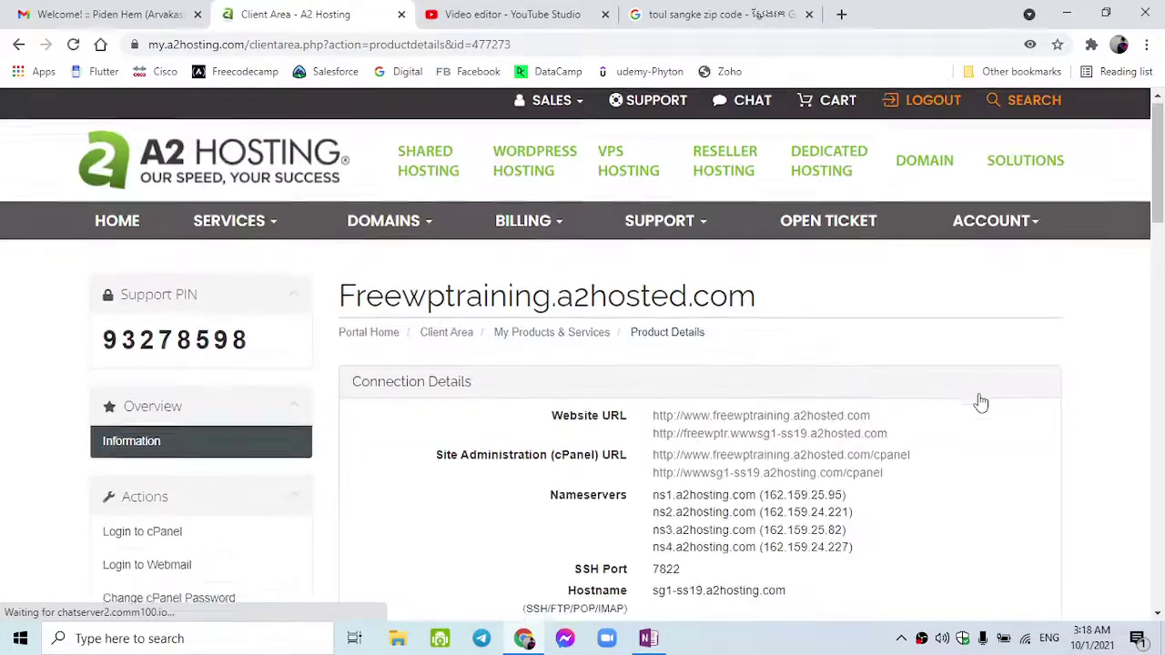
{"action": "scroll", "coordinate": [980, 403], "scroll_direction": "down", "scroll_amount": 1}
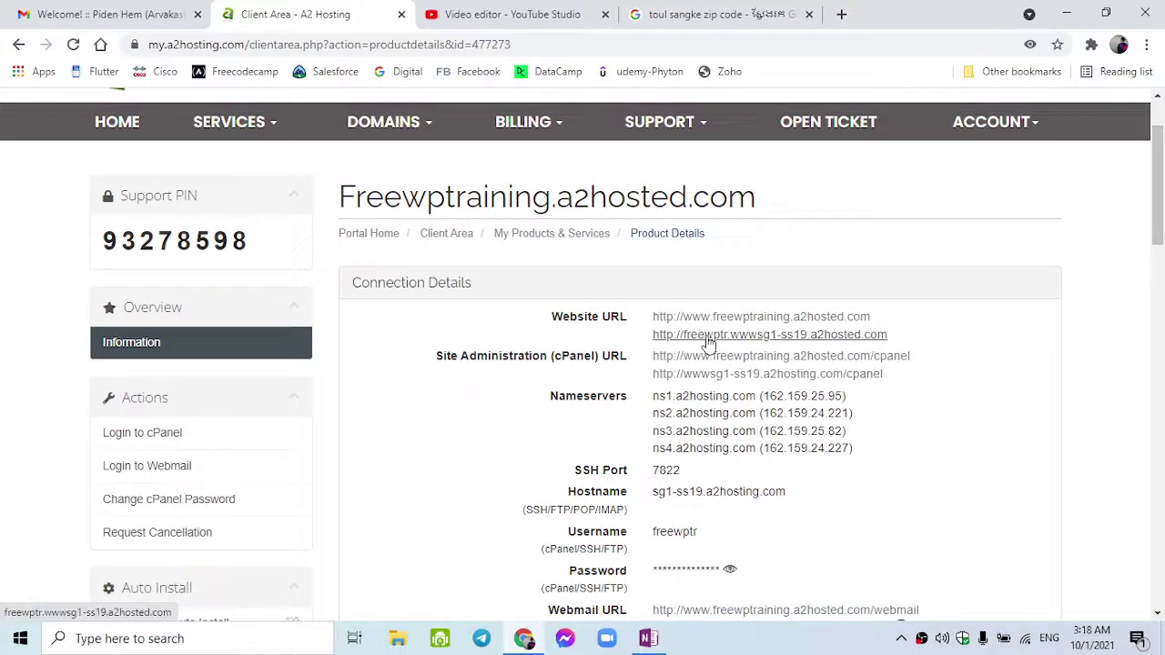
{"action": "middle_click", "coordinate": [708, 335]}
{"action": "scroll", "coordinate": [579, 393], "scroll_direction": "down", "scroll_amount": 1}
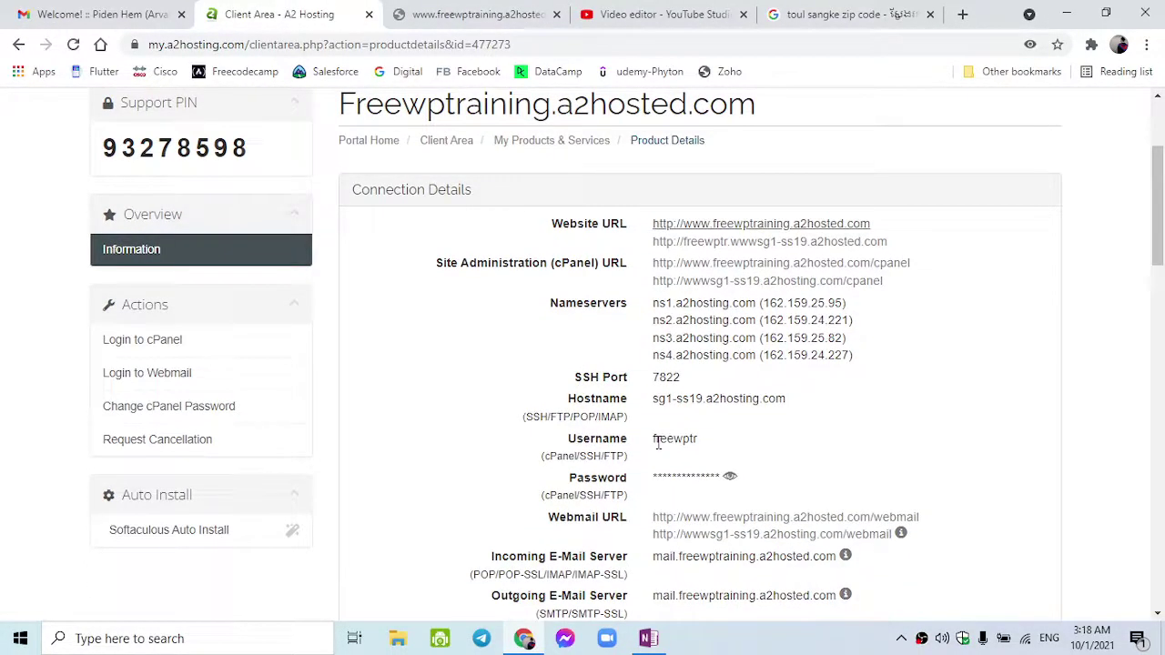
{"action": "double_click", "coordinate": [658, 444]}
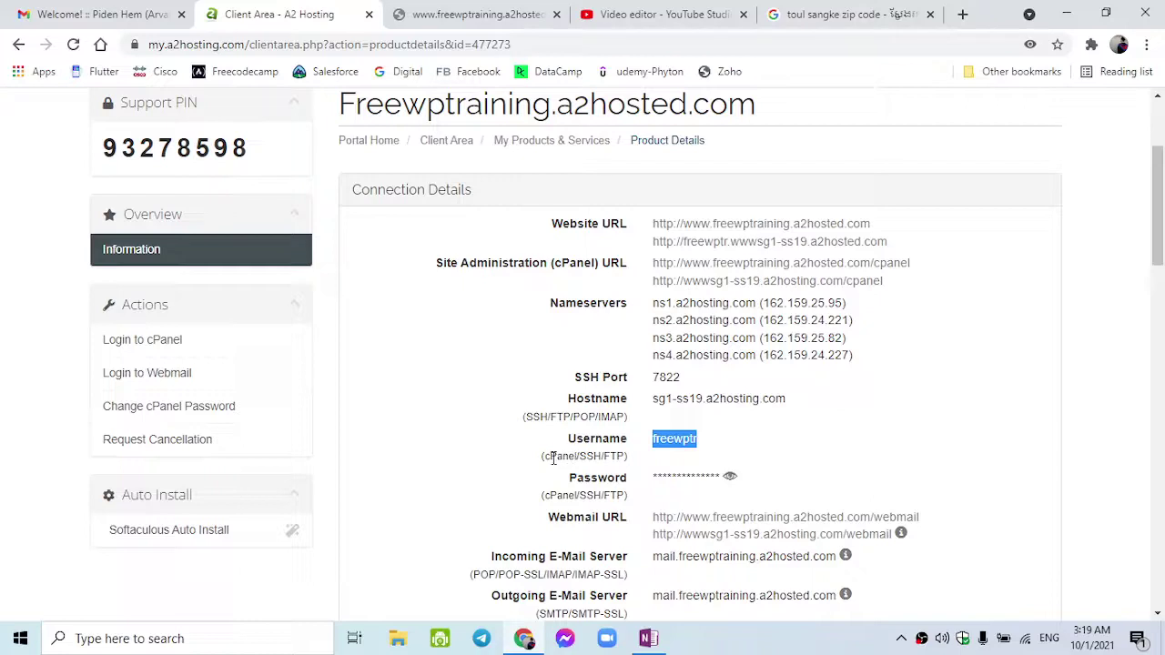
{"action": "double_click", "coordinate": [555, 457]}
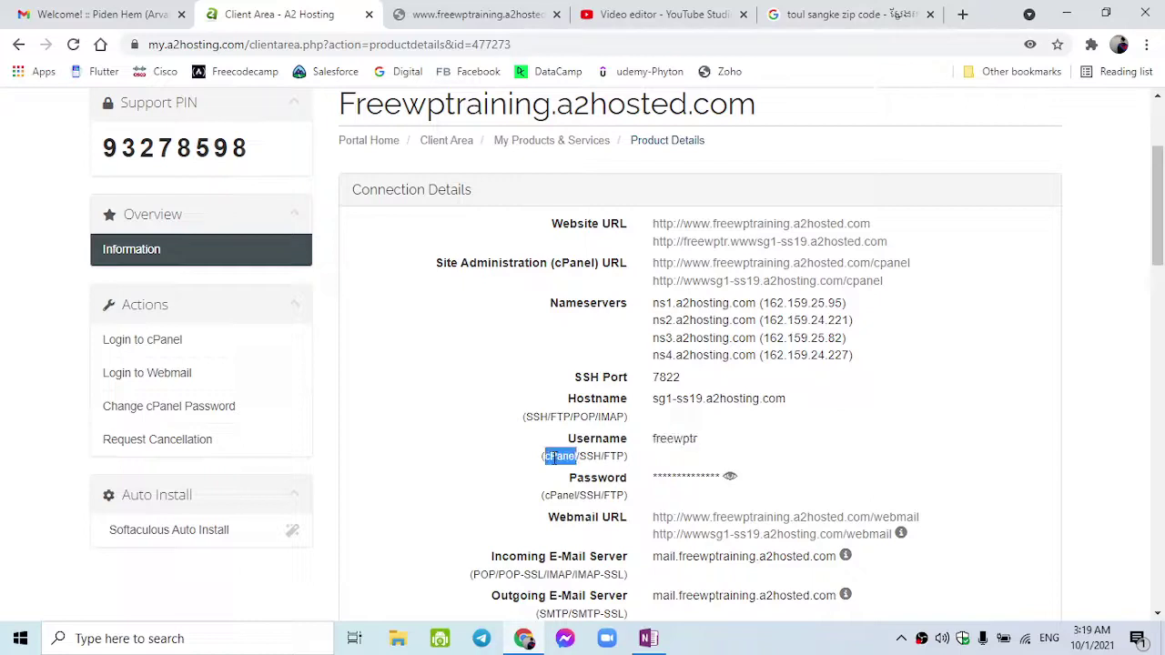
{"action": "double_click", "coordinate": [668, 440]}
{"action": "key", "text": "ctrl+c"}
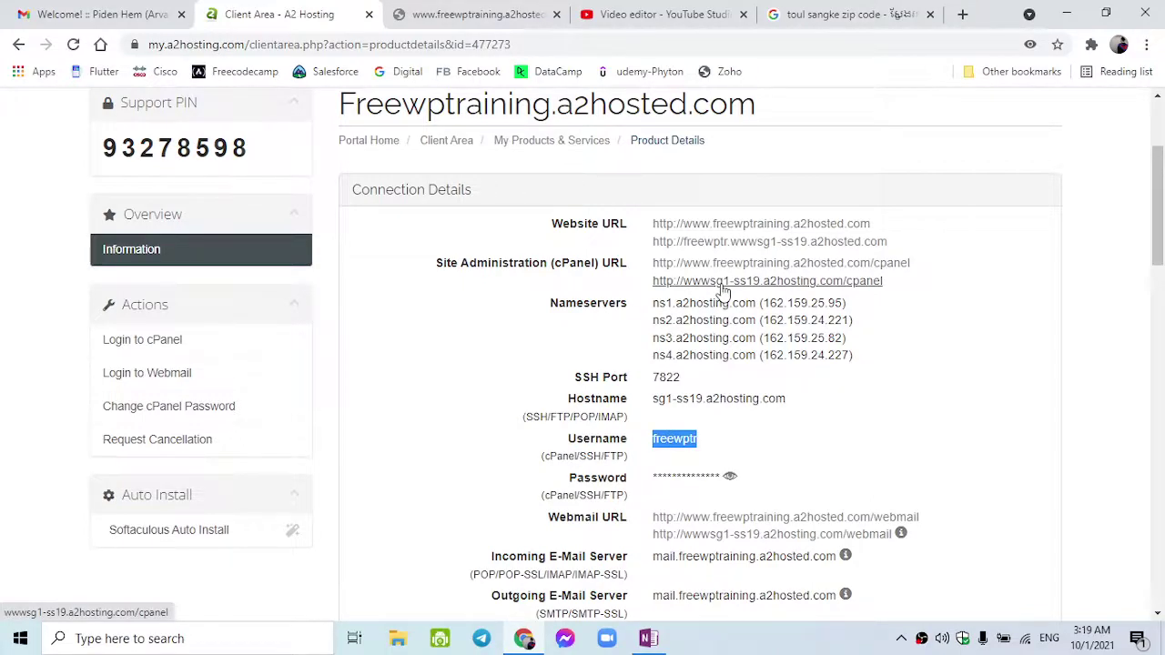
{"action": "left_click", "coordinate": [721, 281]}
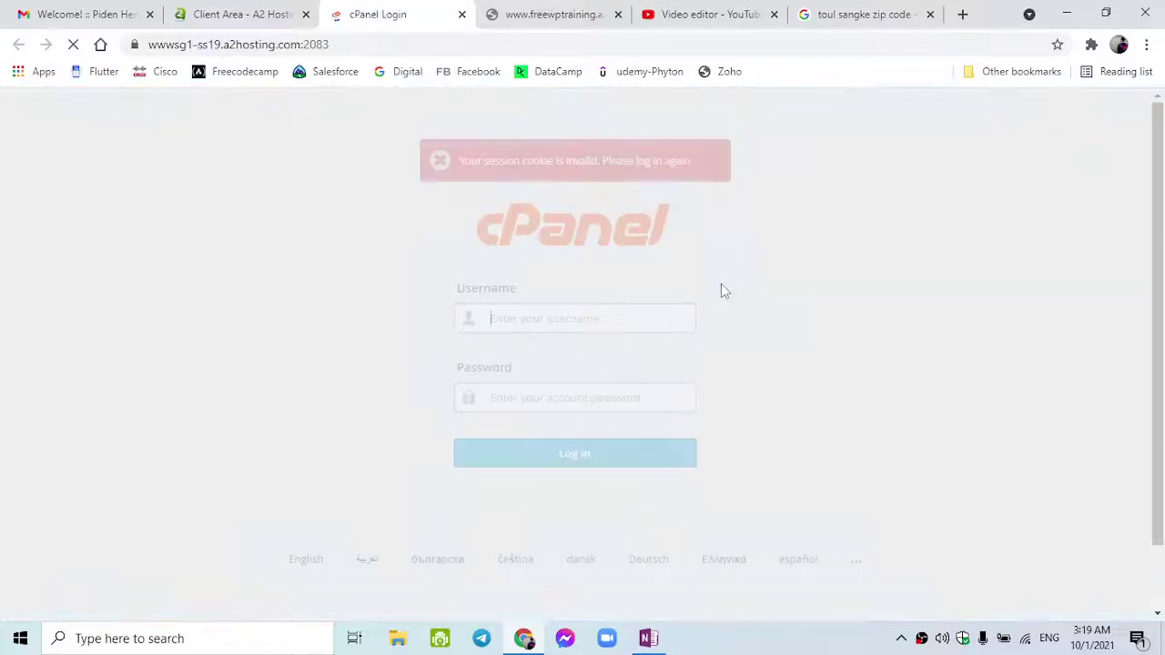
- Paste the hosting account's username into the cPanel login username field
{"action": "left_click", "coordinate": [273, 13]}
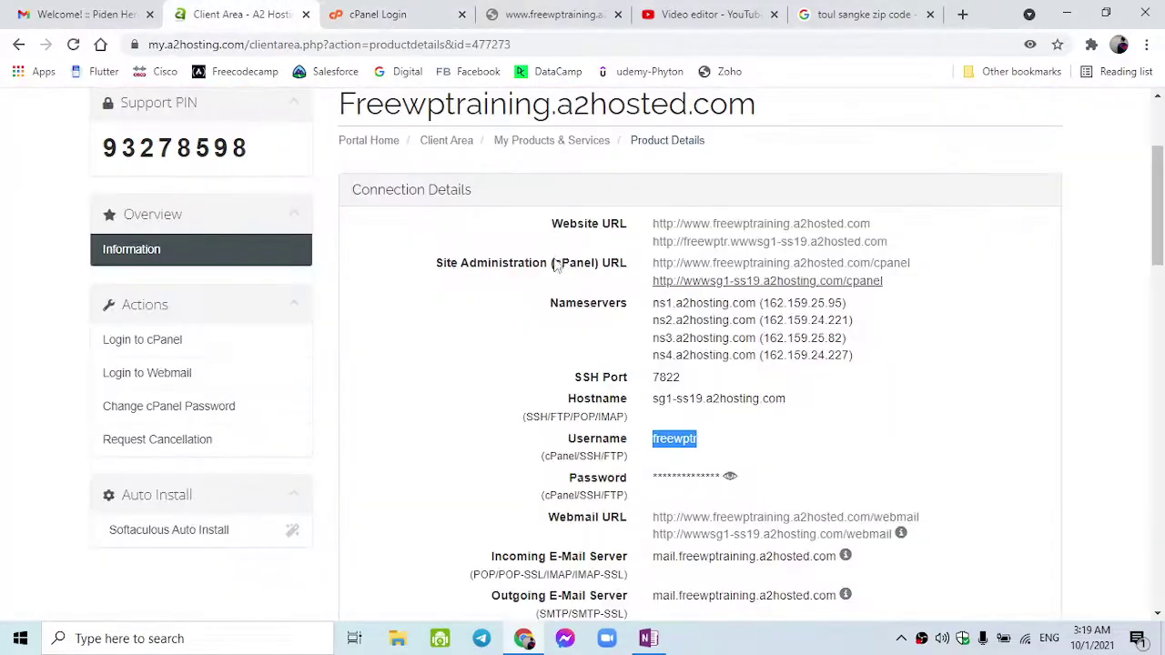
{"action": "left_click", "coordinate": [410, 13]}
{"action": "left_click", "coordinate": [539, 314]}
{"action": "key", "text": "ctrl+v"}
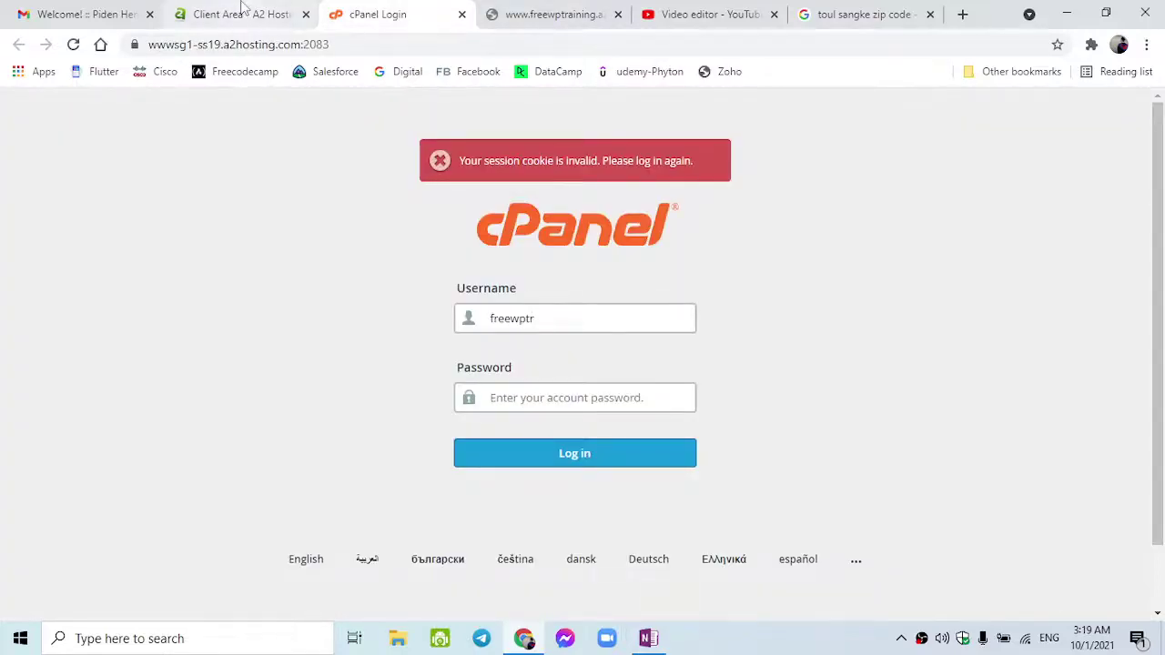
- Copy the revealed account password into the cPanel password field and log in
{"action": "left_click", "coordinate": [247, 12]}
{"action": "left_click", "coordinate": [741, 477]}
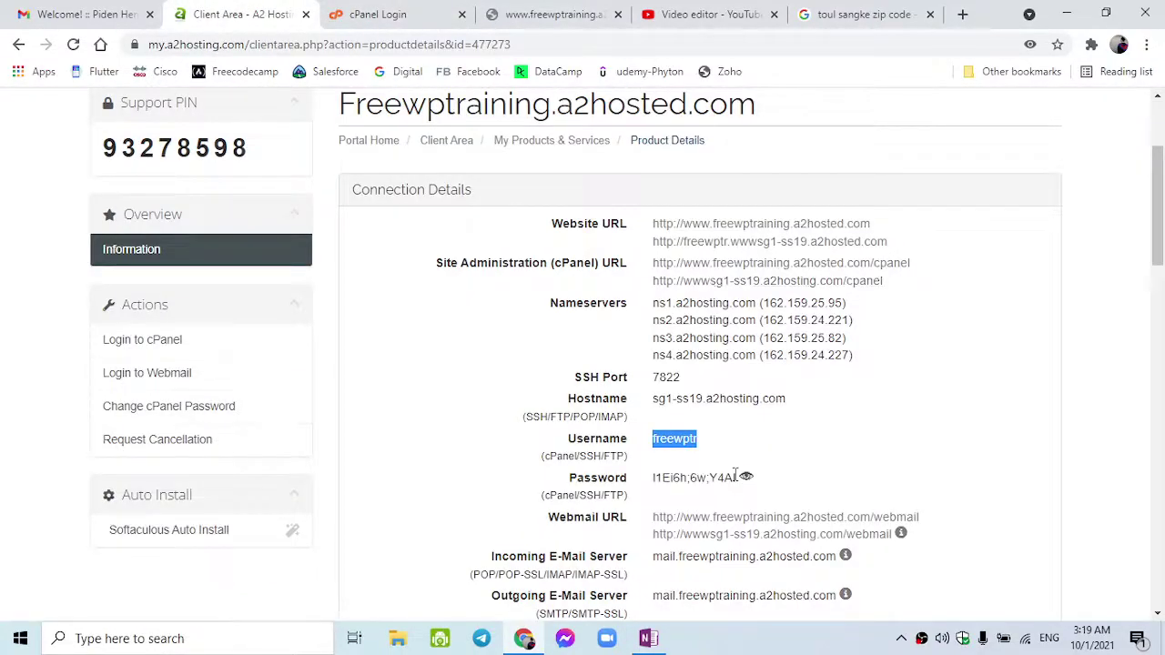
{"action": "double_click", "coordinate": [699, 478]}
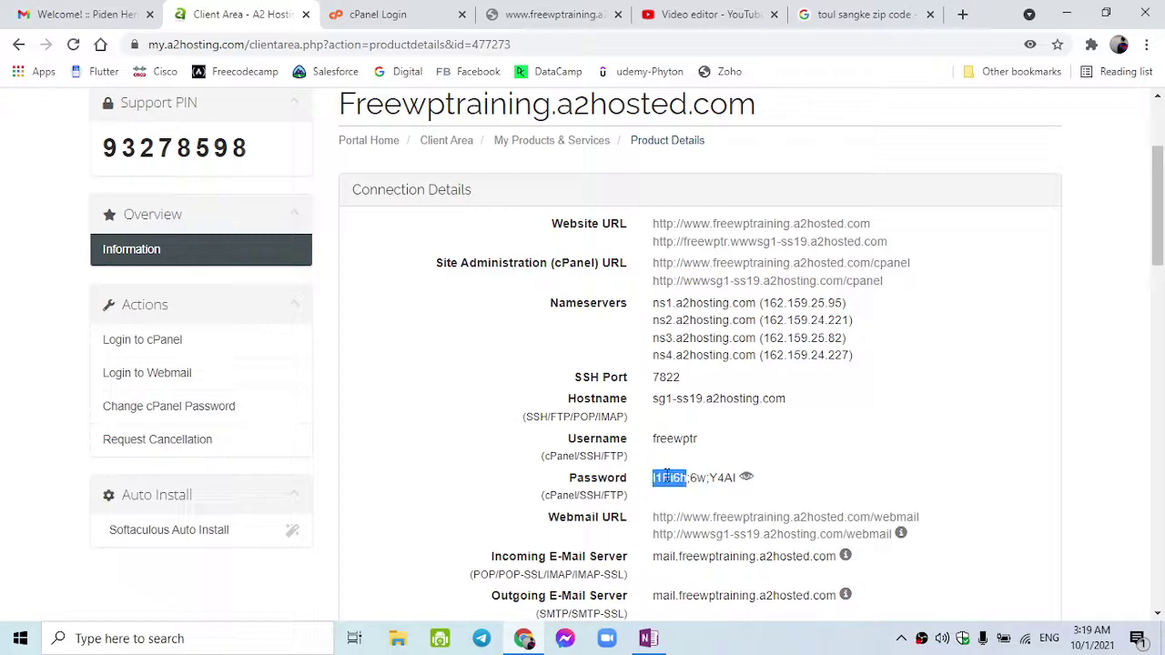
{"action": "triple_click", "coordinate": [667, 477]}
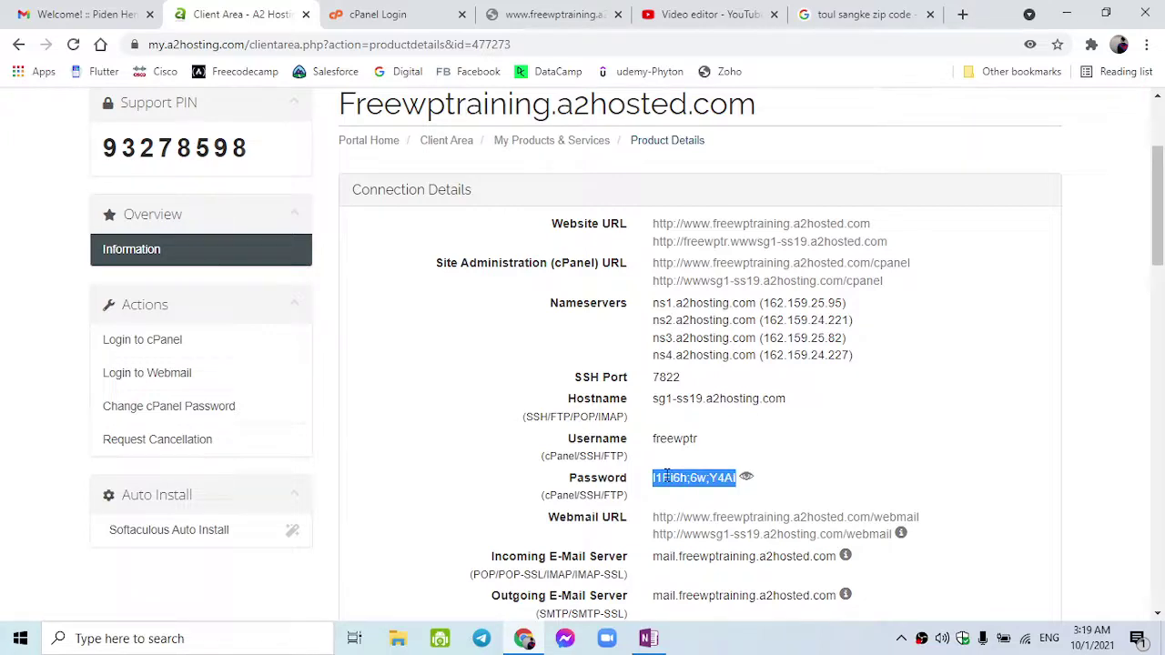
{"action": "left_click", "coordinate": [430, 11]}
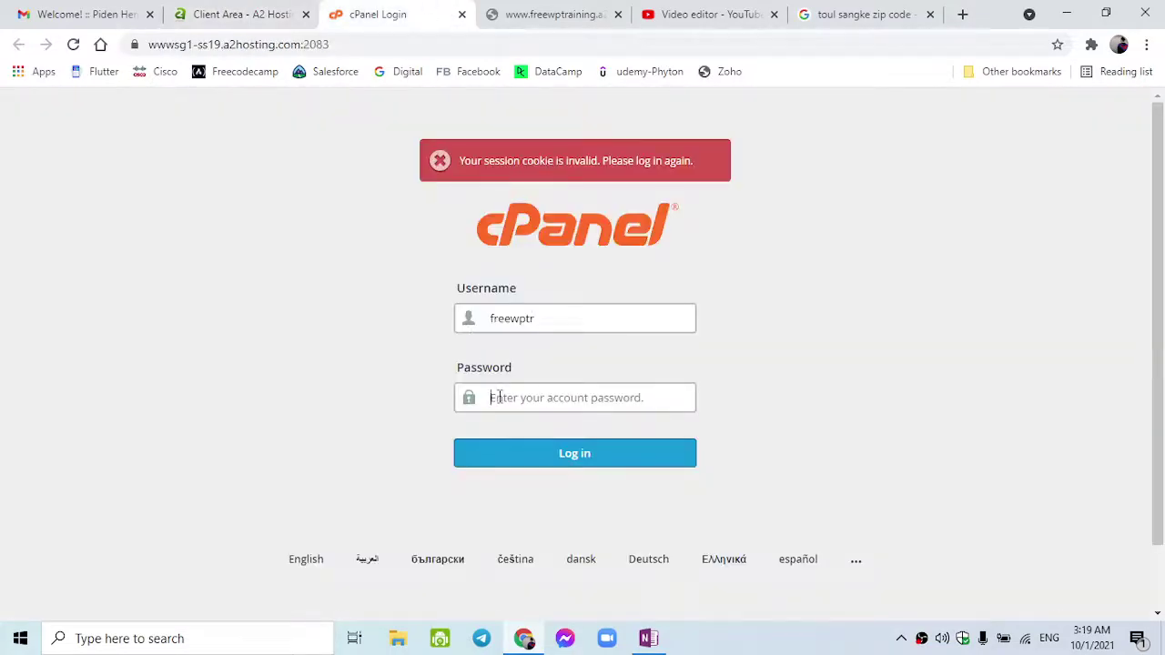
{"action": "left_click", "coordinate": [499, 398]}
{"action": "key", "text": "ctrl+v"}
{"action": "key", "text": "Return"}
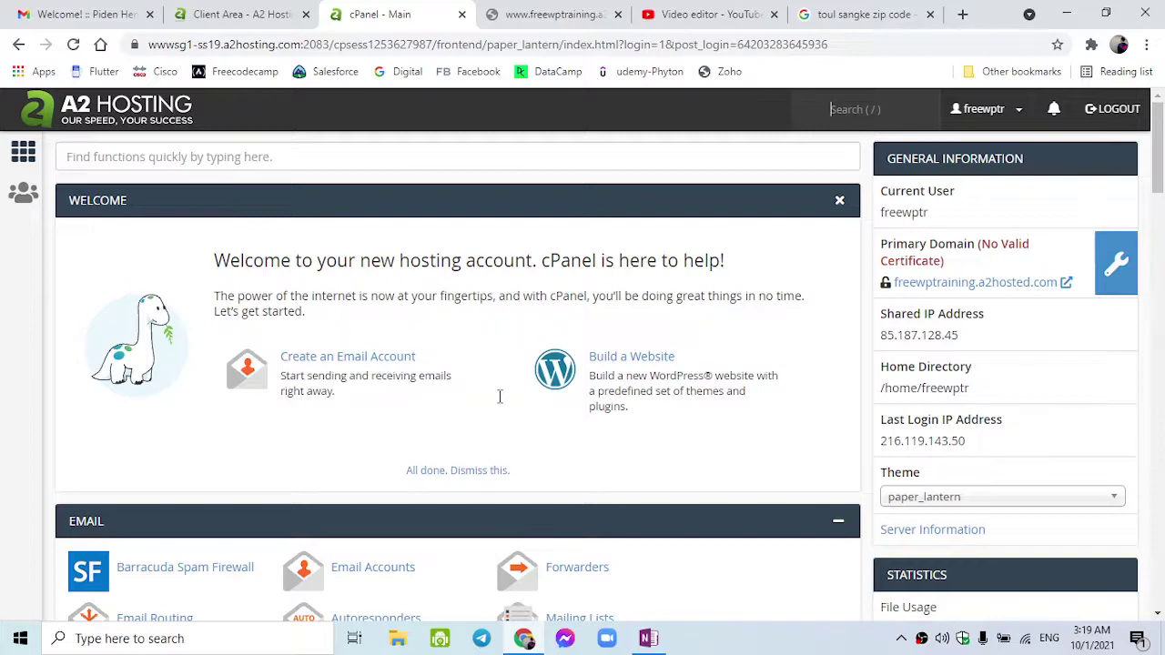
- Open WordPress - A2 Optimized from cPanel's Softaculous Apps Installer
{"action": "scroll", "coordinate": [498, 396], "scroll_direction": "down", "scroll_amount": 4}
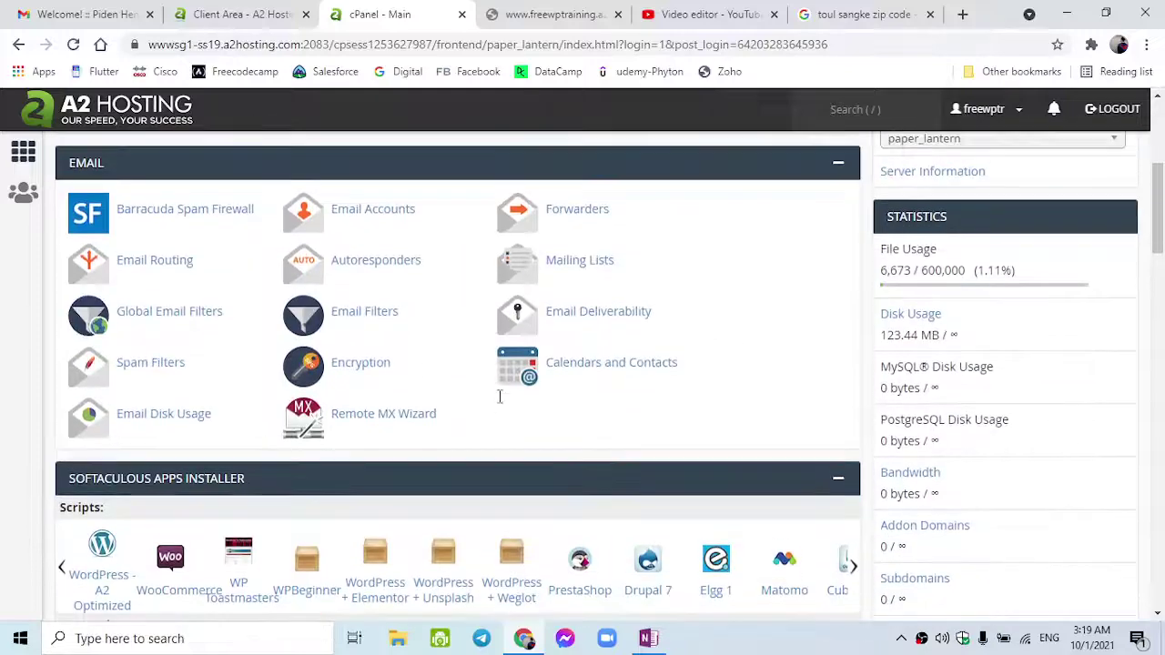
{"action": "scroll", "coordinate": [499, 396], "scroll_direction": "down", "scroll_amount": 3}
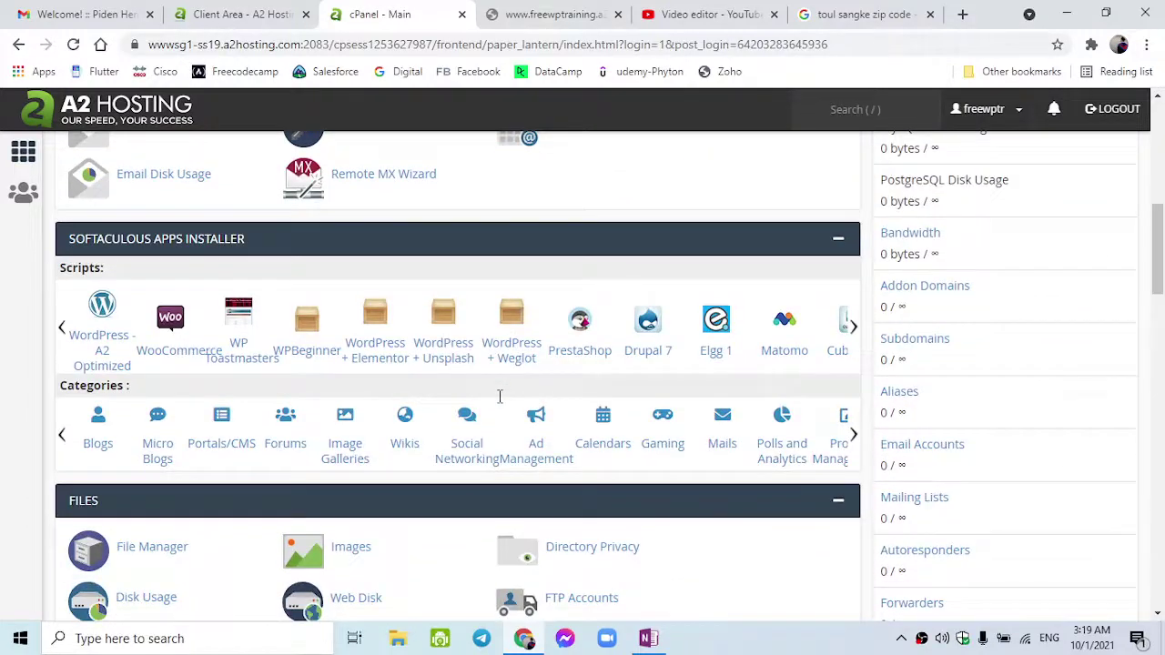
{"action": "left_click", "coordinate": [108, 336]}
{"action": "scroll", "coordinate": [587, 463], "scroll_direction": "up", "scroll_amount": 7}
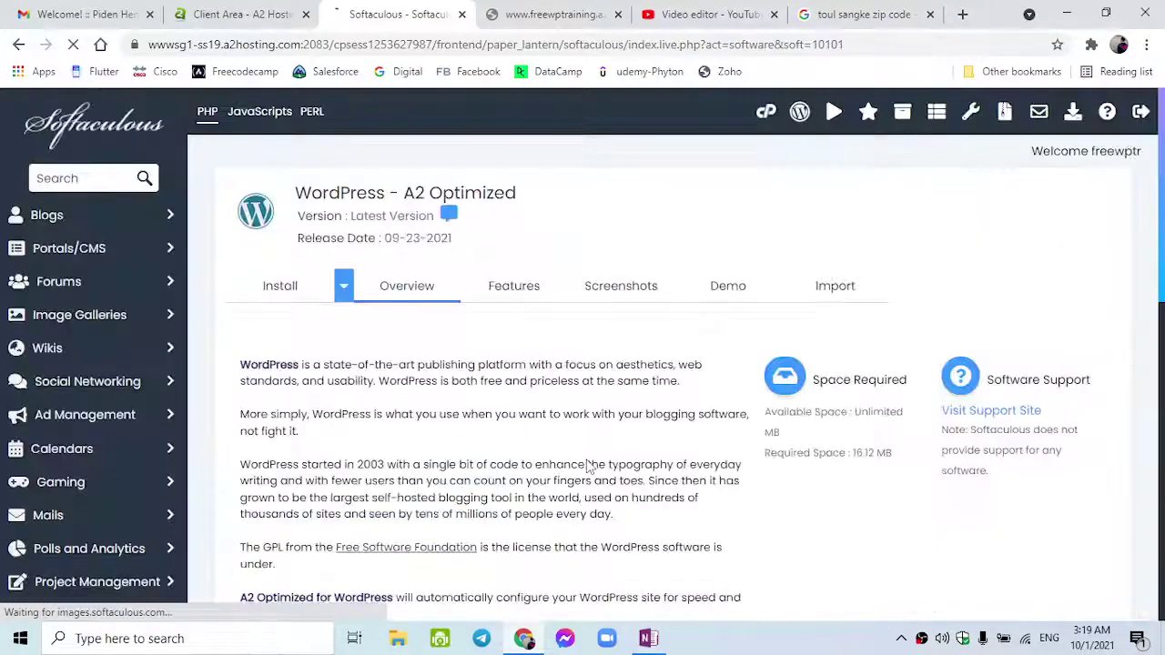
- List all installations, view the freewptraining.a2hosted.com site, and return to Softaculous
{"action": "left_click", "coordinate": [909, 119]}
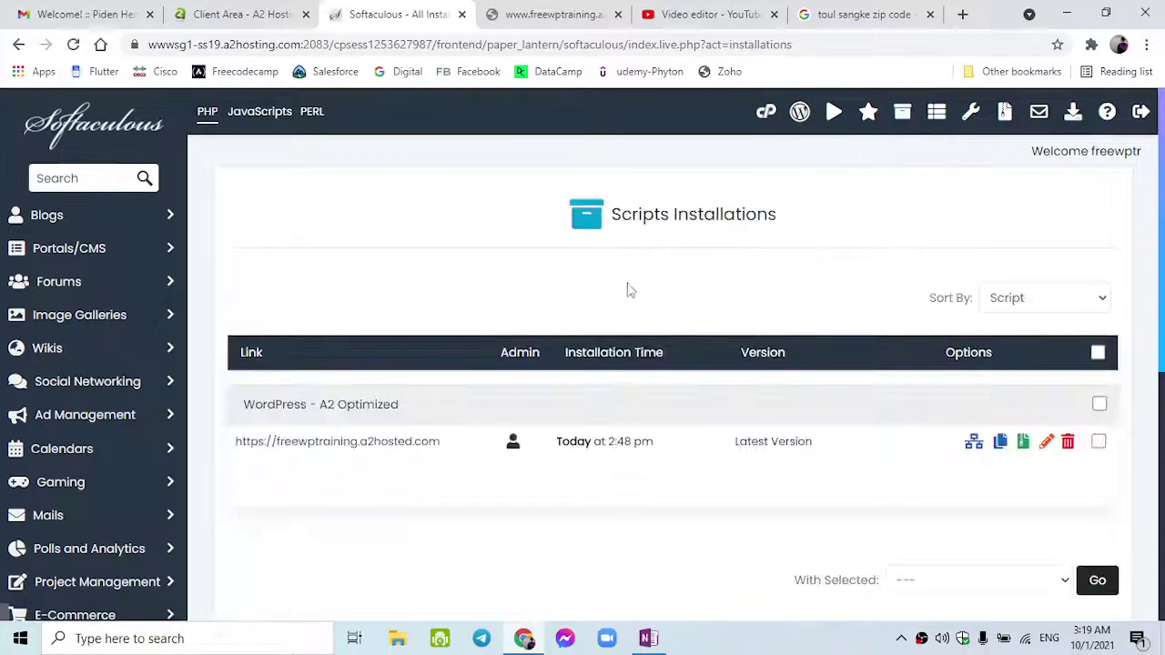
{"action": "left_click", "coordinate": [390, 449]}
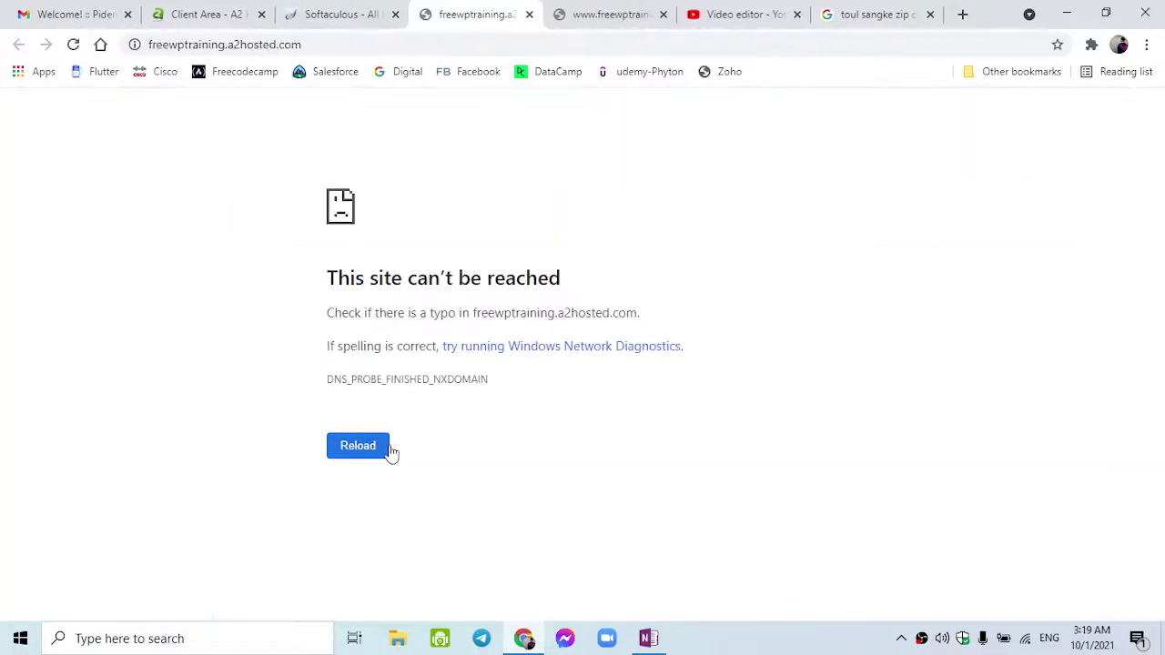
{"action": "left_click", "coordinate": [350, 14]}
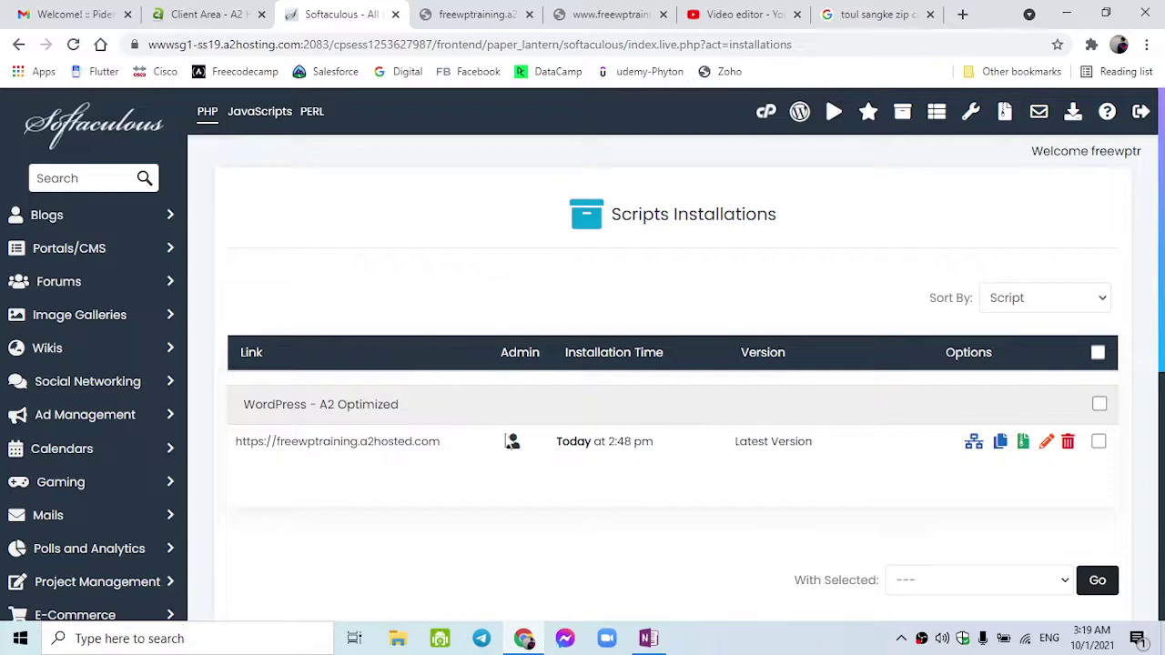